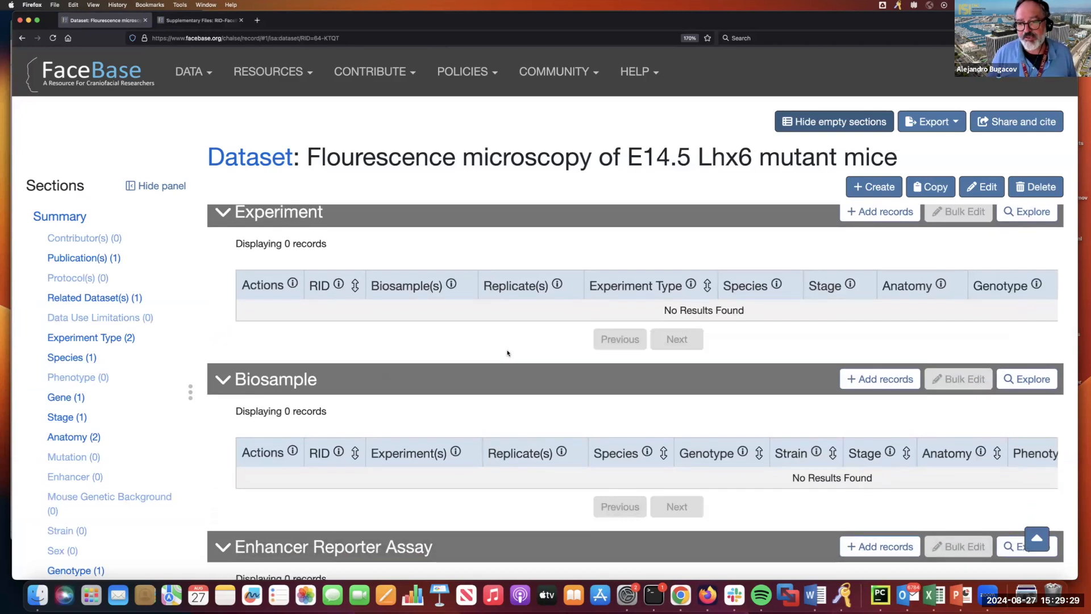
- Add a new record from the dataset page's Biosample section
scroll(507, 353, down, 1)
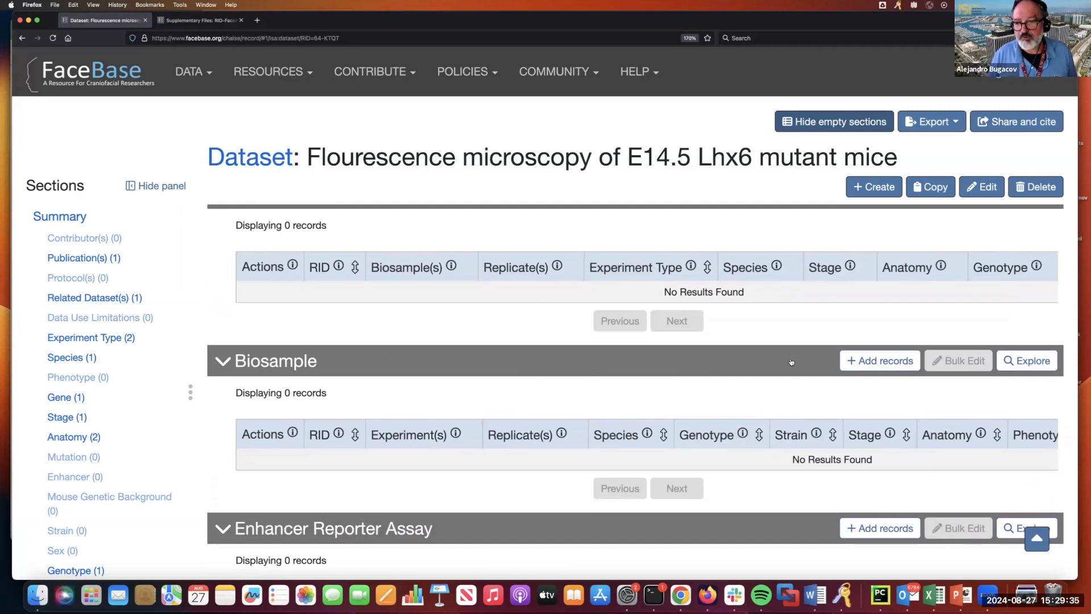
click(880, 360)
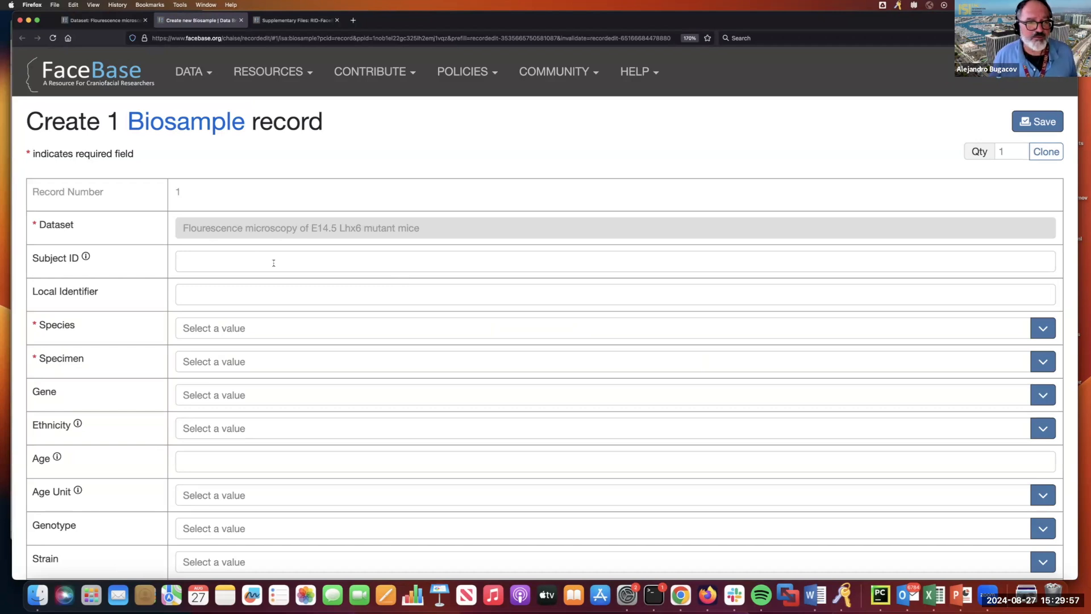
- Bring up the Create Biosample form and select its Local Identifier field
scroll(273, 263, down, 2)
scroll(273, 263, up, 1)
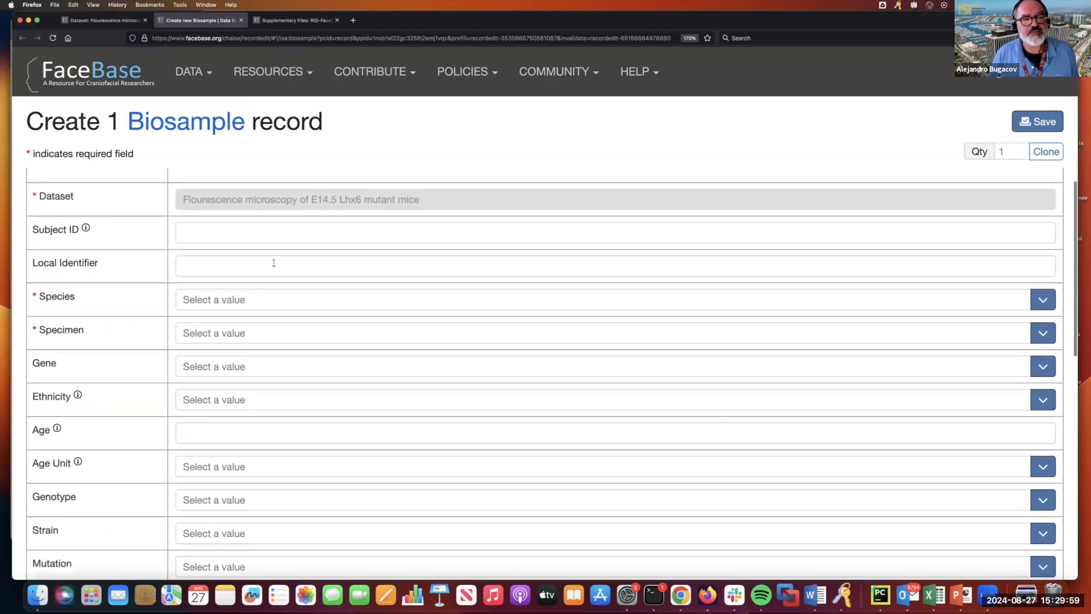
click(273, 262)
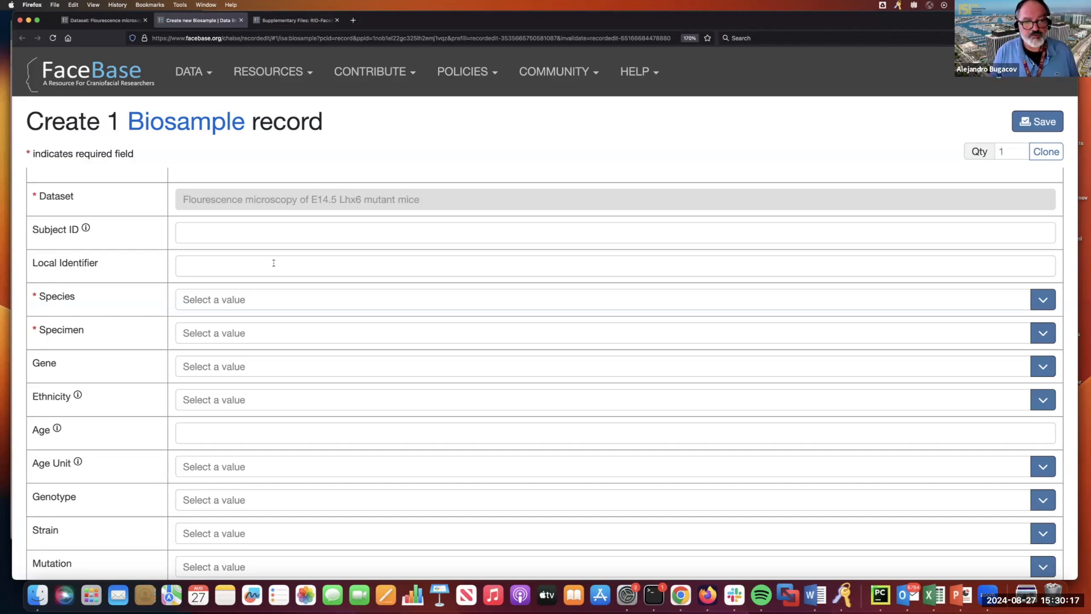
- Enter E14.5-mut-rep1 as the biosample's local identifier
click(274, 263)
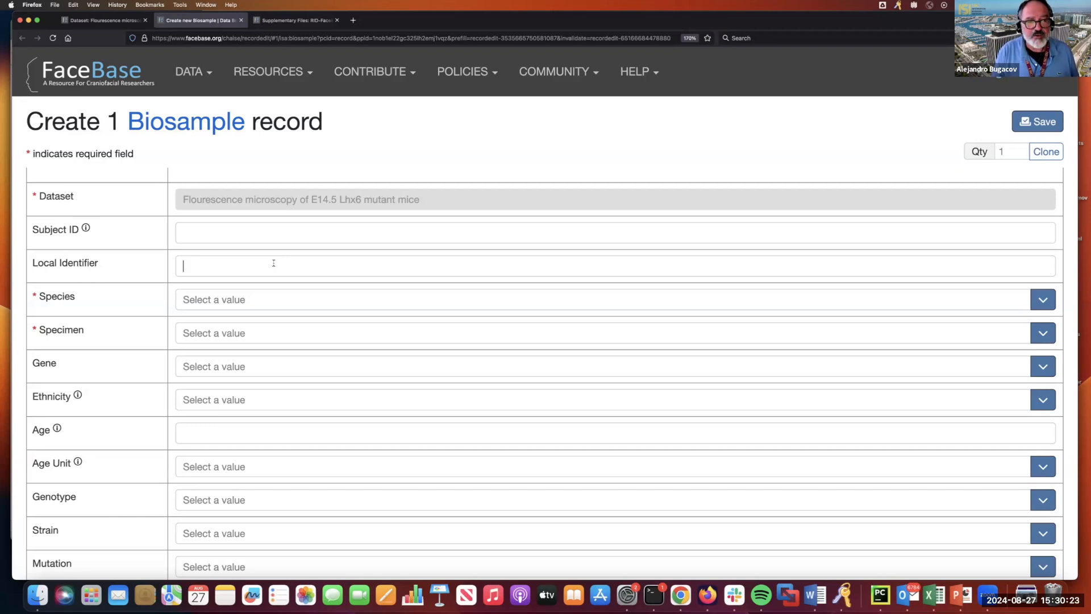
text(E1)
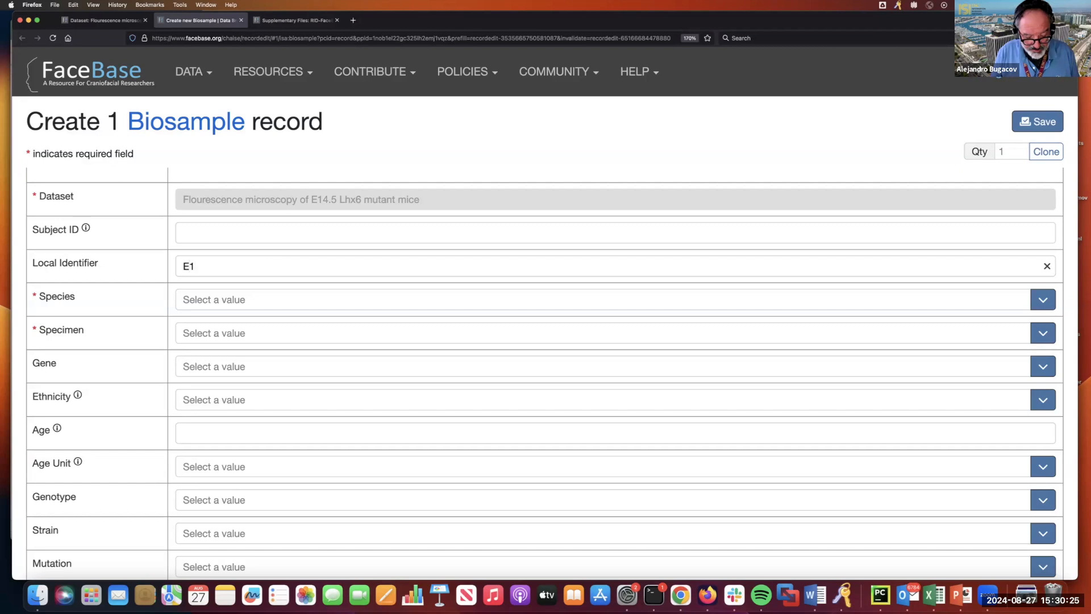
text(4.5)
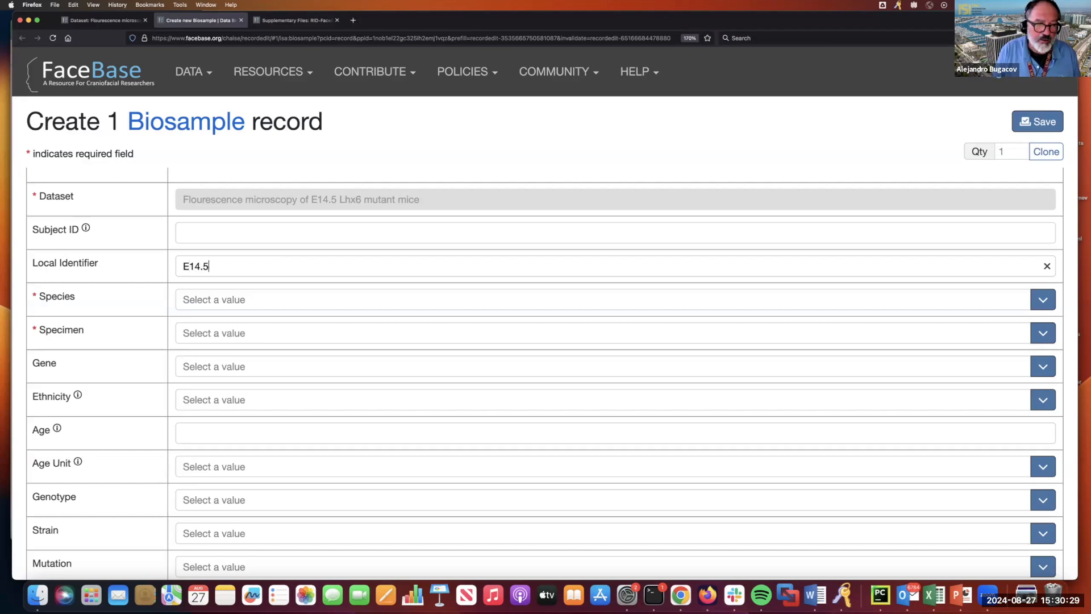
text(-)
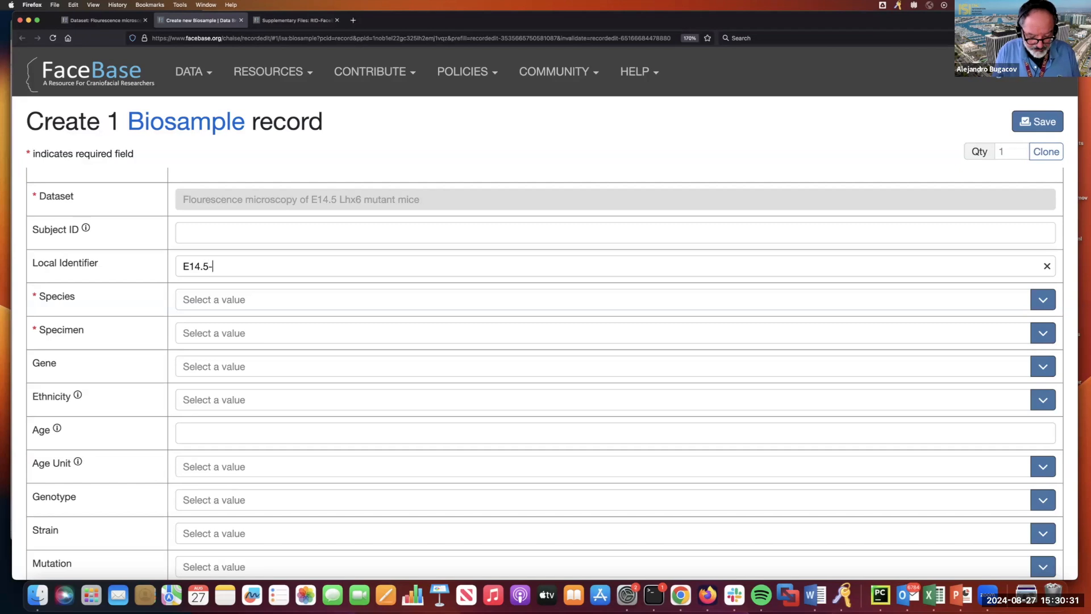
text(mut-)
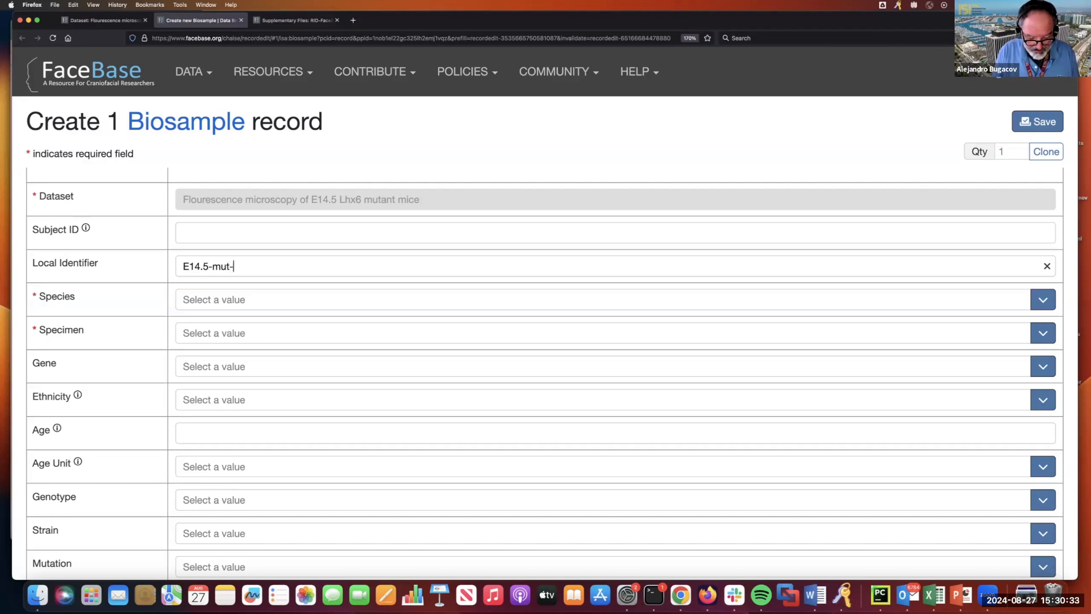
text(rep1)
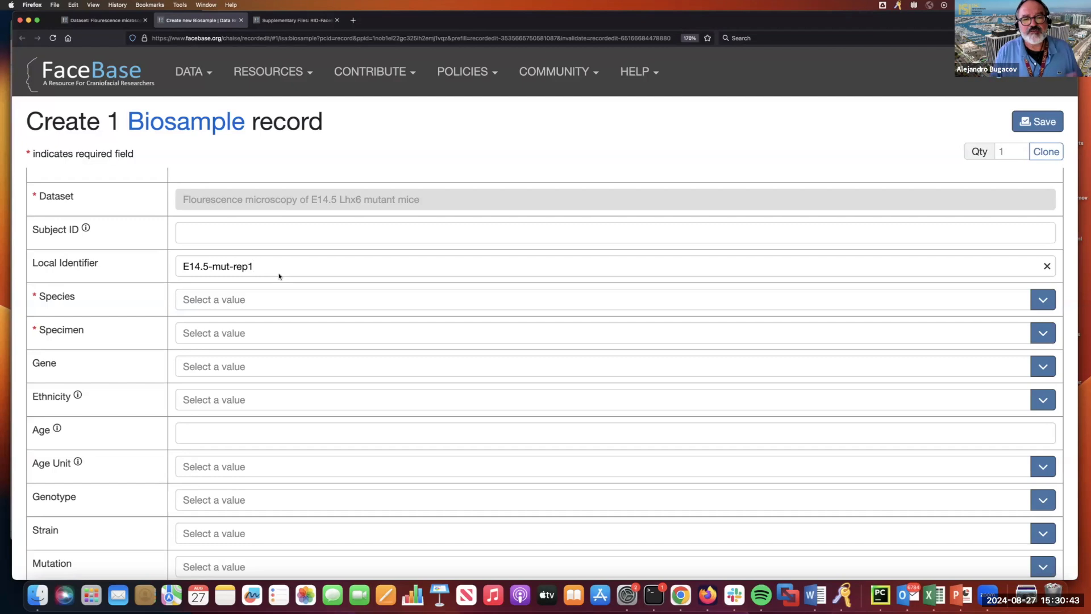
- Set the biosample's species to Mus musculus and its specimen to tissue specimen
click(243, 301)
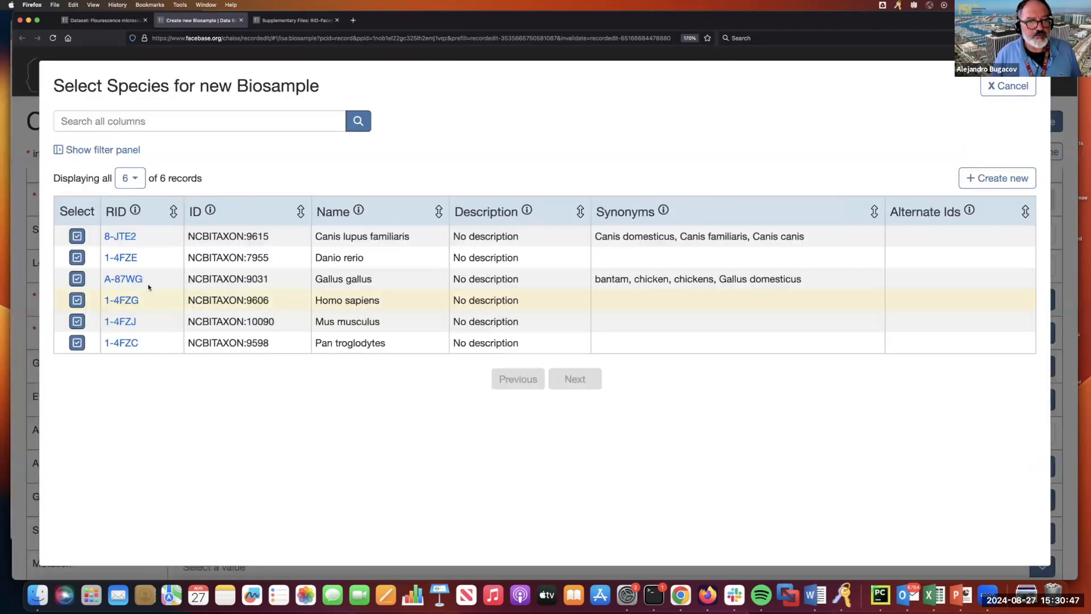
click(76, 322)
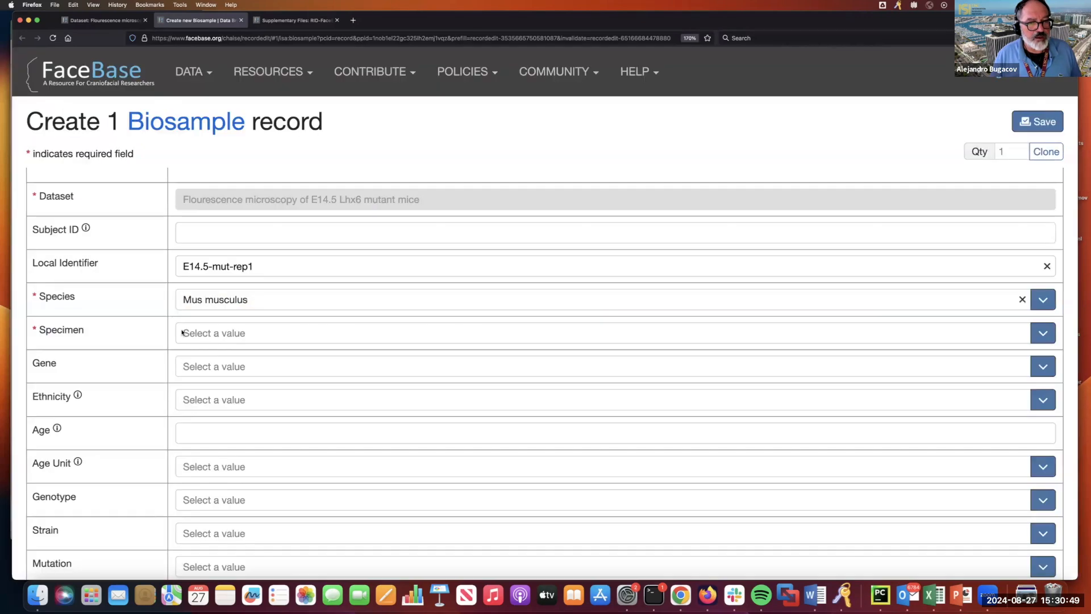
click(206, 334)
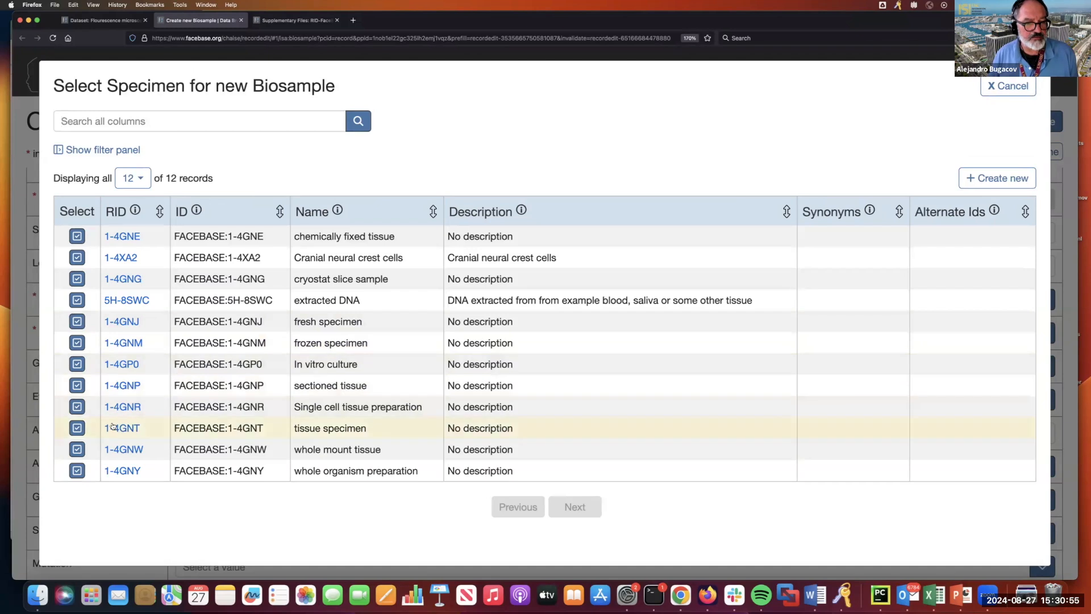
click(75, 429)
- Search for and select Lhx6 as the biosample's gene
scroll(127, 384, down, 3)
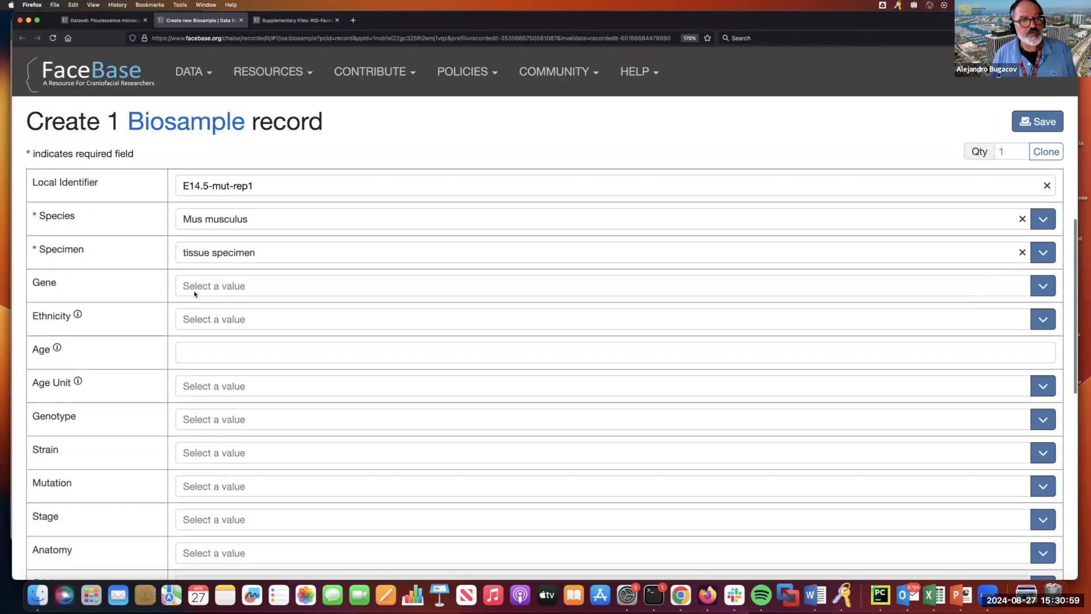
click(204, 268)
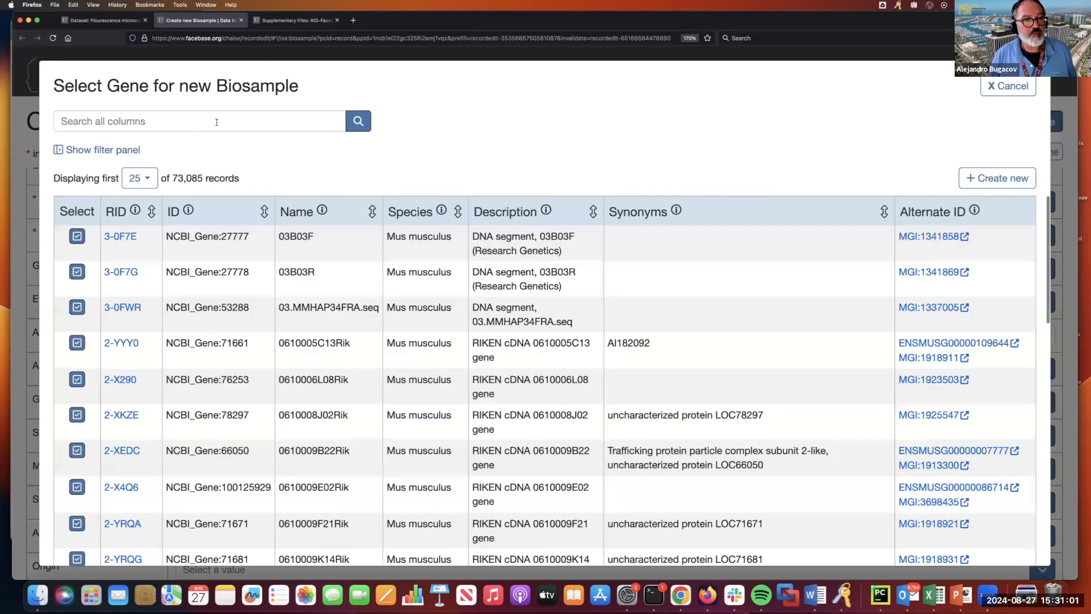
text(I)
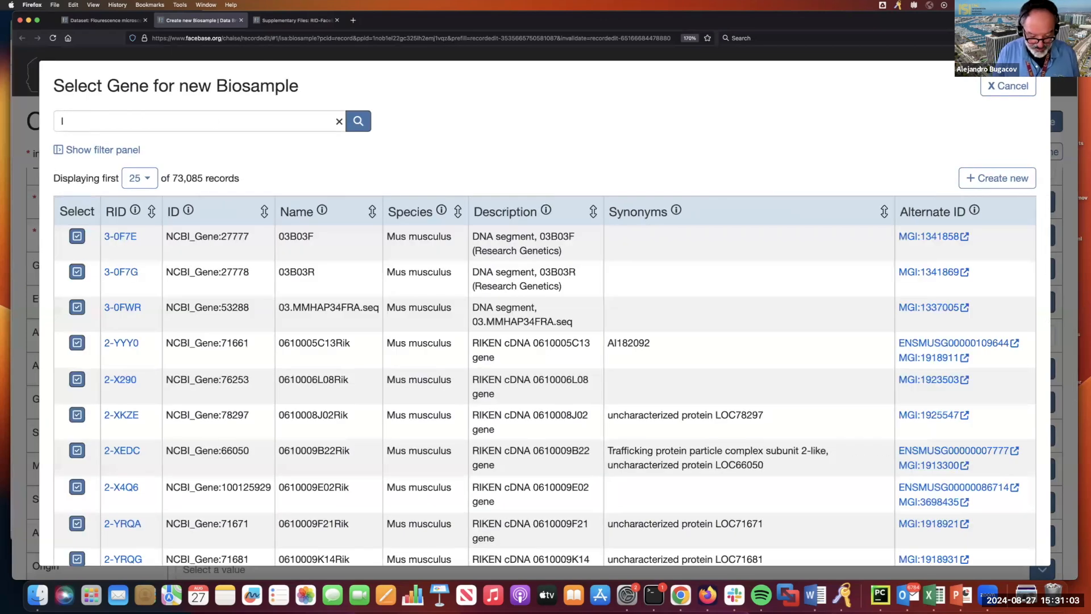
text(hx6)
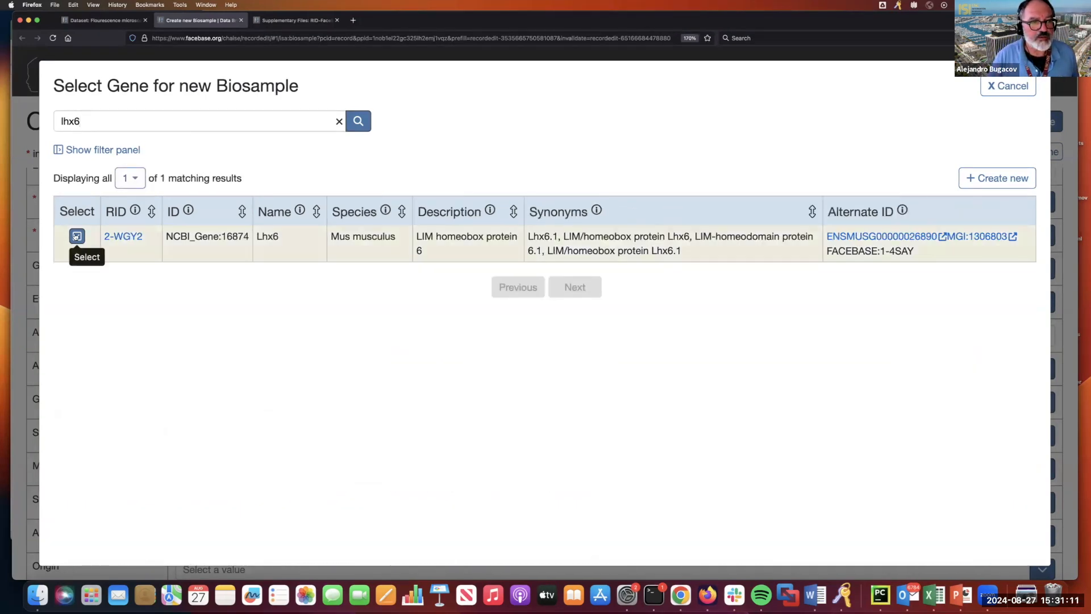
click(76, 235)
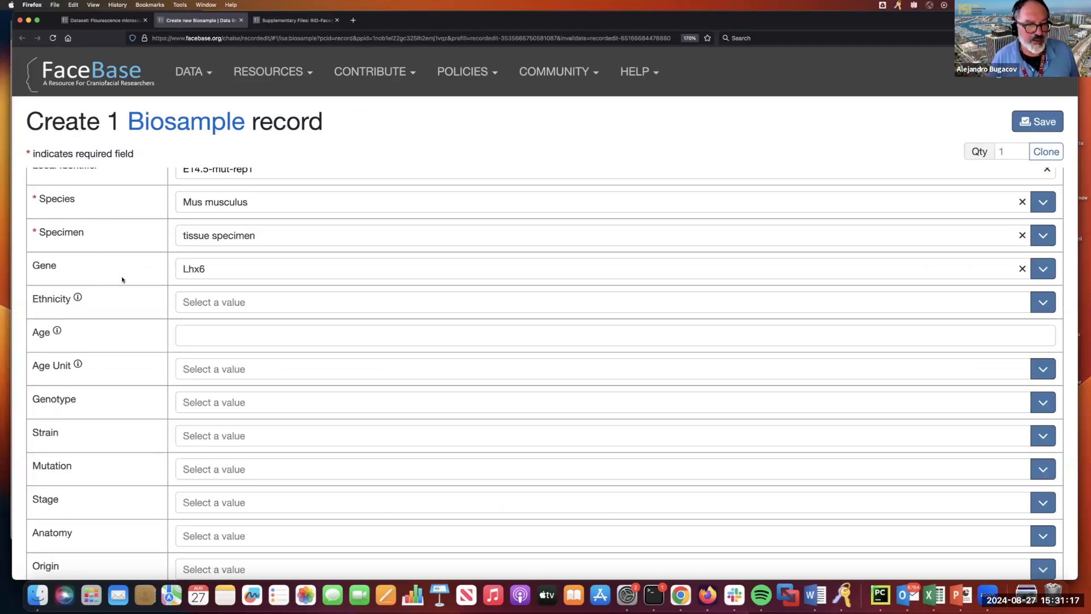
- Set the biosample's genotype to Lhx6-/- and its stage to E14.5
scroll(134, 292, down, 3)
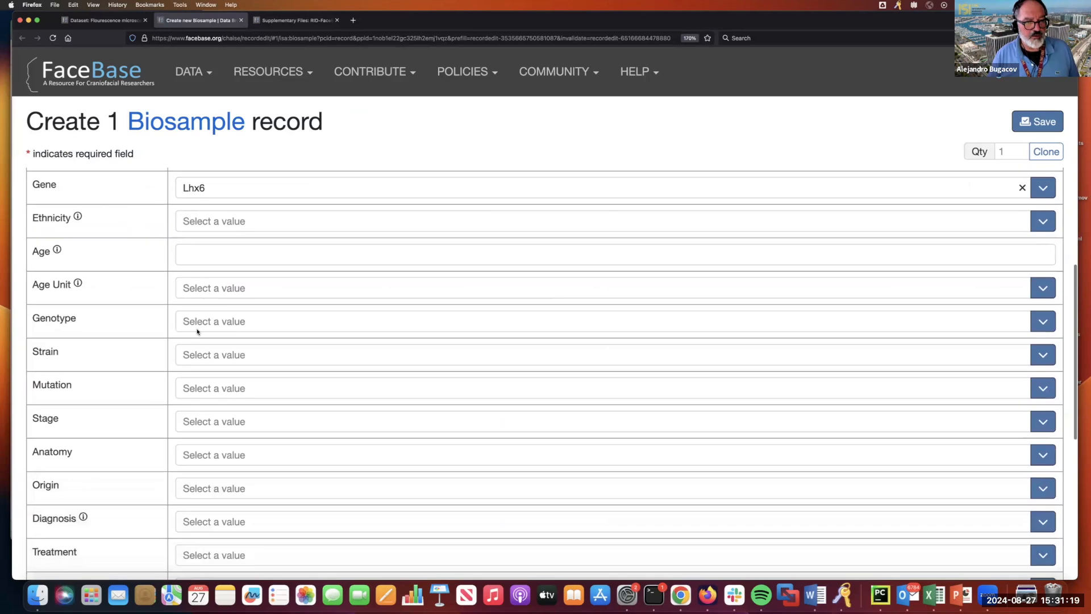
click(197, 323)
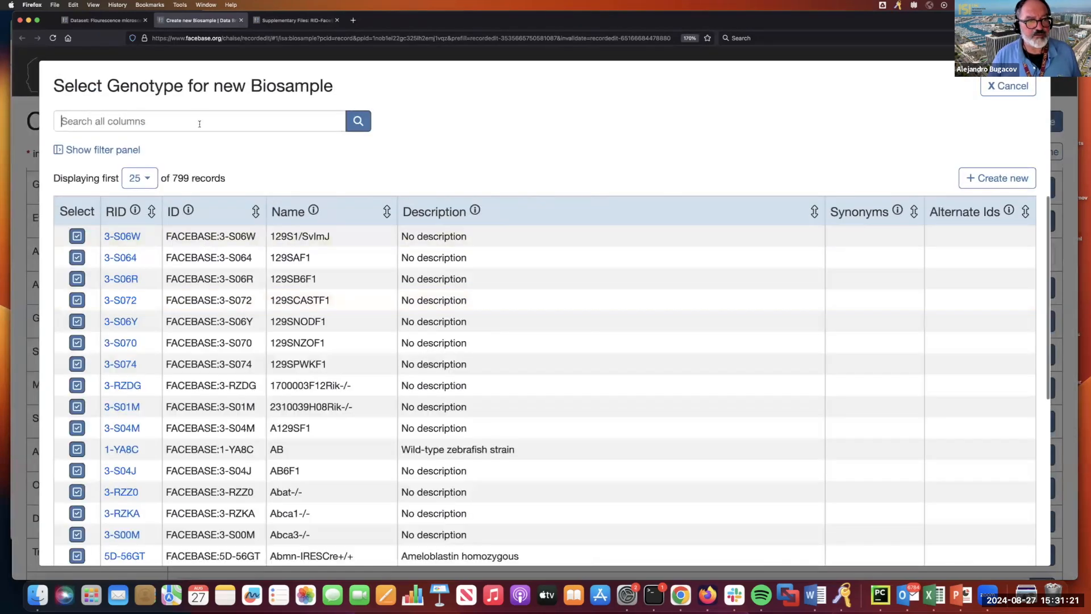
text(lhx6)
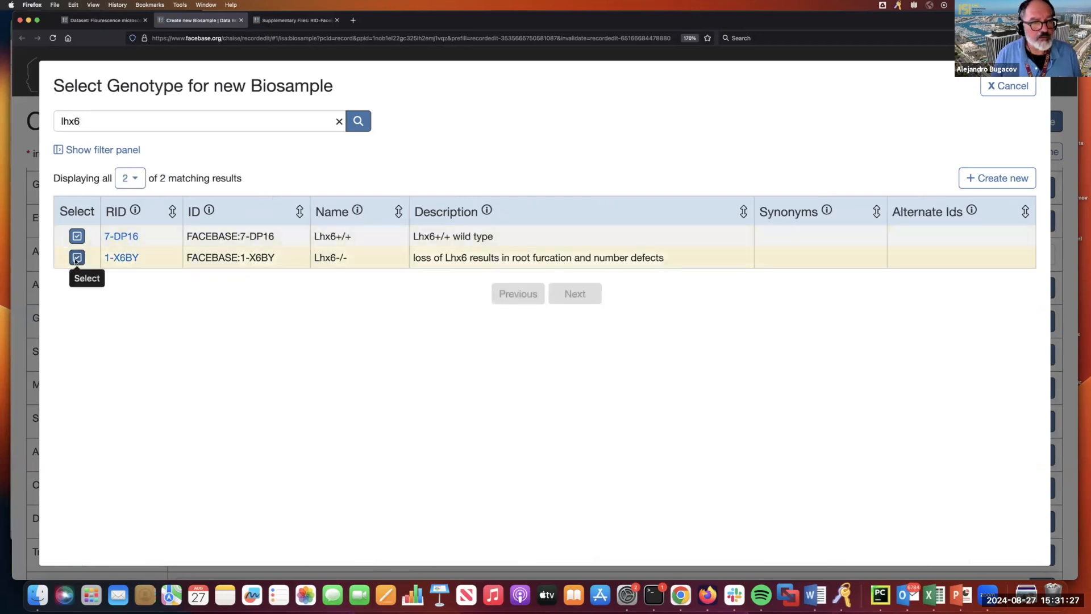
click(77, 259)
scroll(214, 279, down, 3)
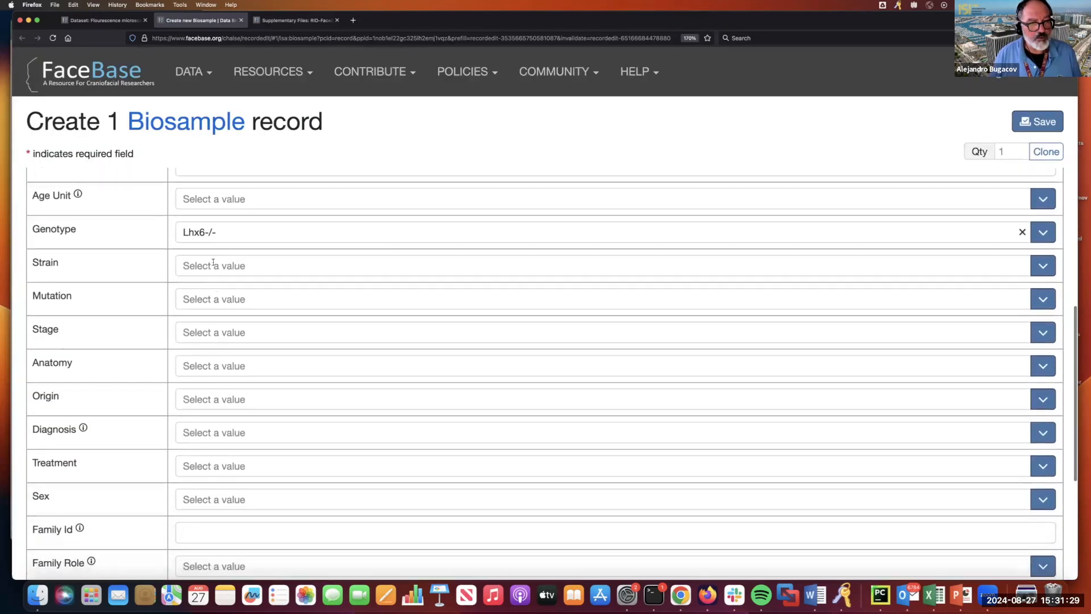
click(209, 332)
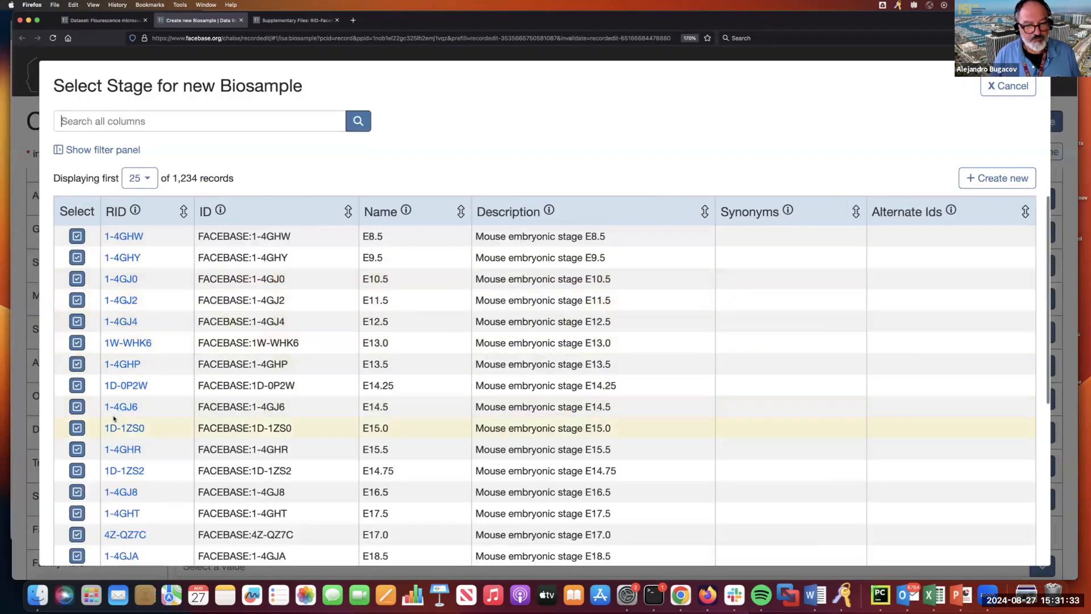
click(77, 407)
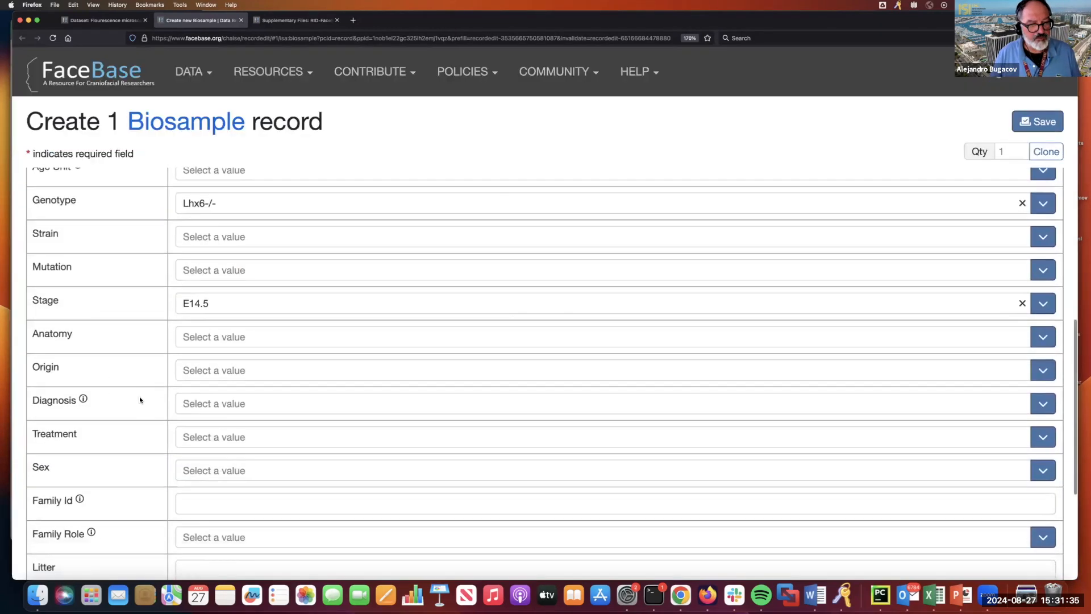
- Search for and select root of molar tooth as the biosample's anatomy
scroll(159, 364, down, 1)
click(194, 314)
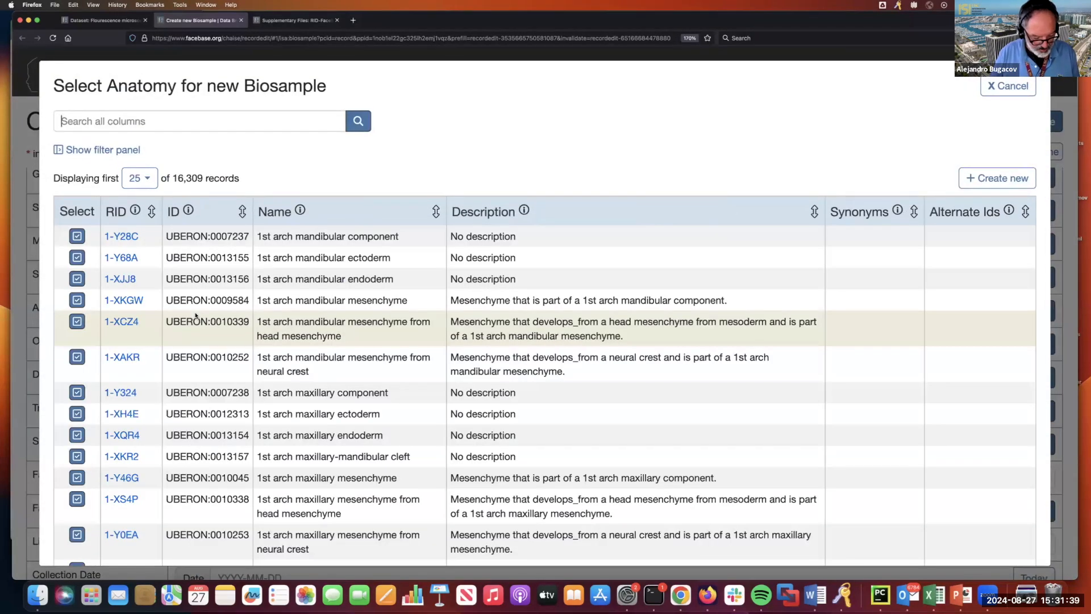
text(root of mola)
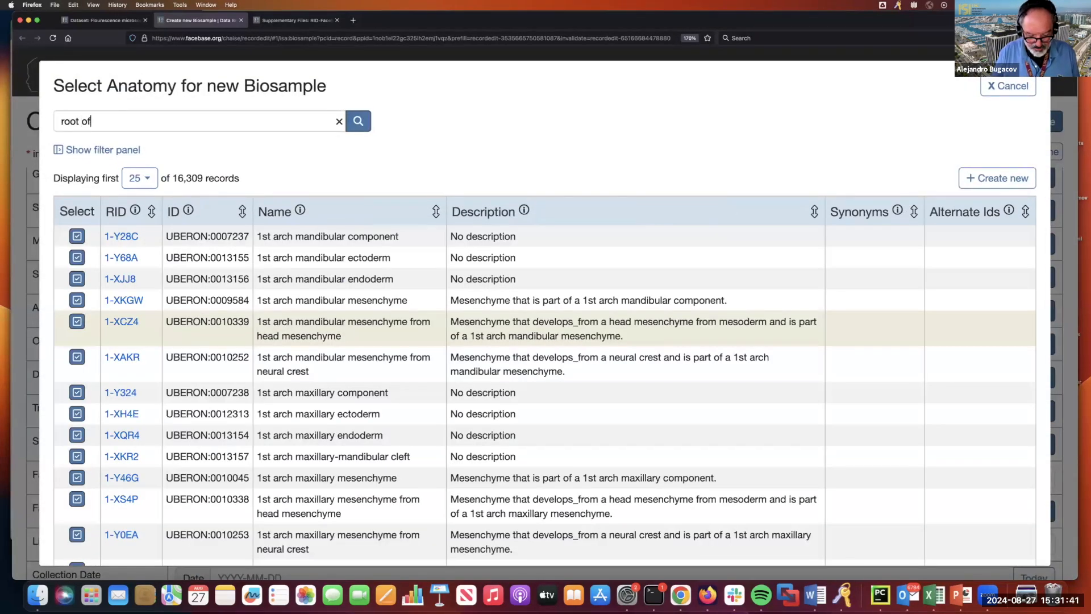
text(r tooth)
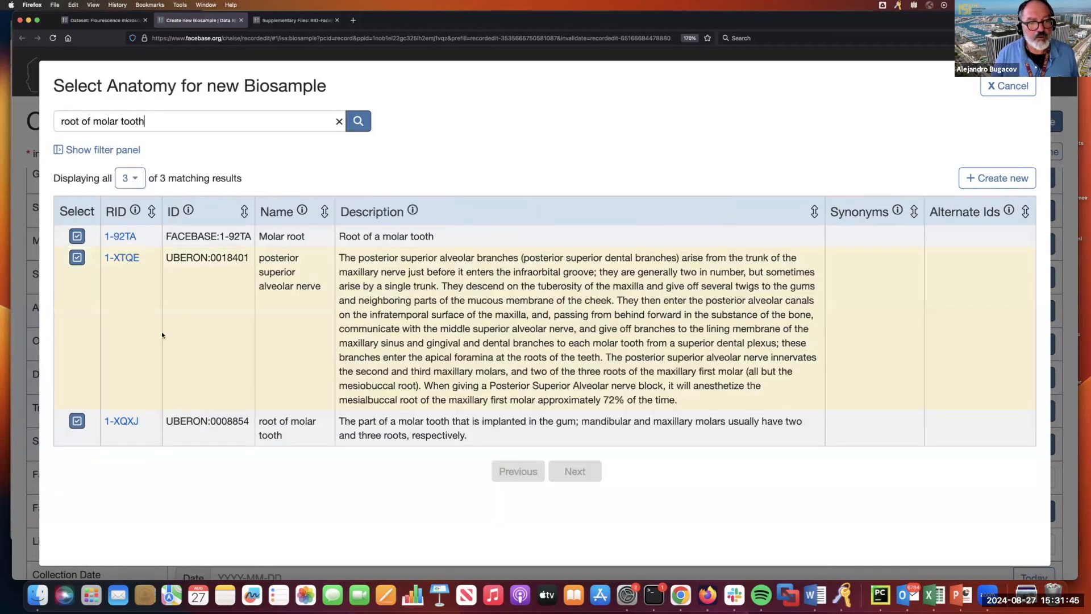
click(77, 420)
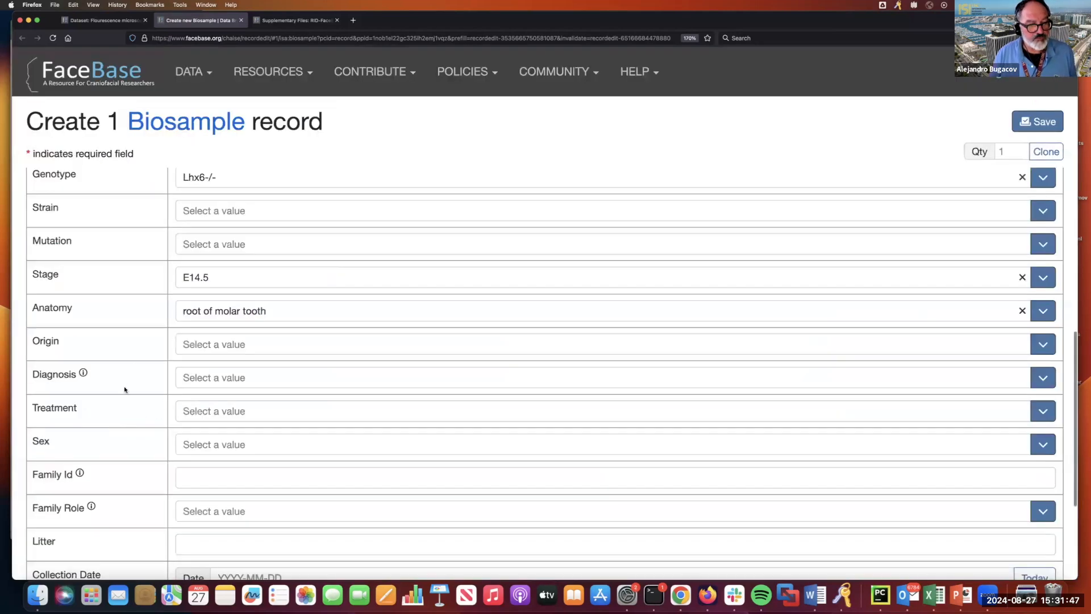
- Enter litter L001 and collection date 2024-08-23 for the biosample
scroll(112, 404, down, 1)
scroll(111, 405, down, 5)
scroll(112, 404, up, 5)
scroll(112, 404, up, 4)
scroll(204, 434, down, 8)
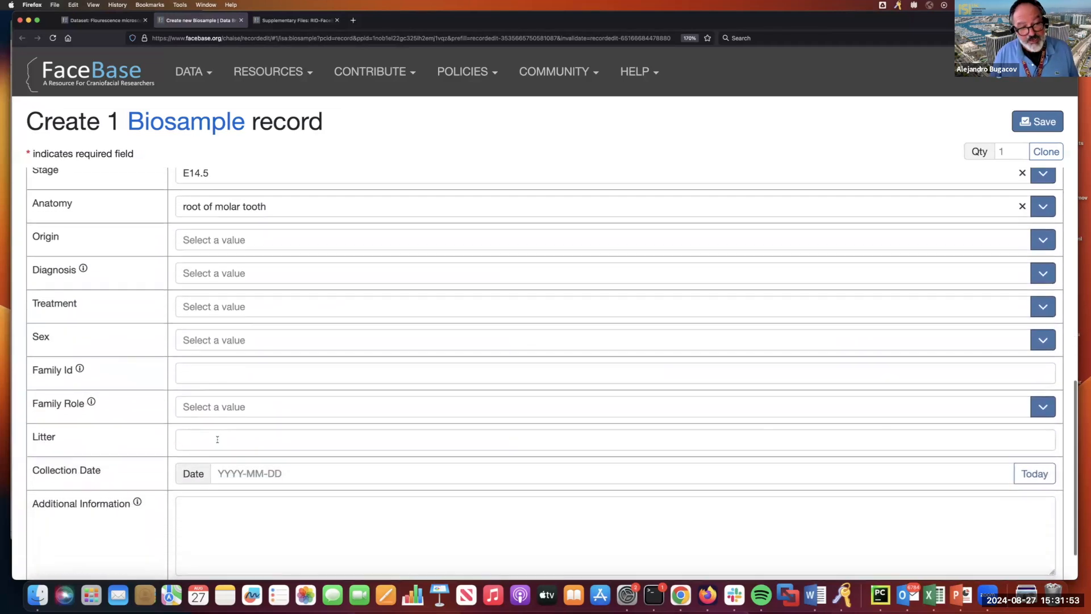
text(L001)
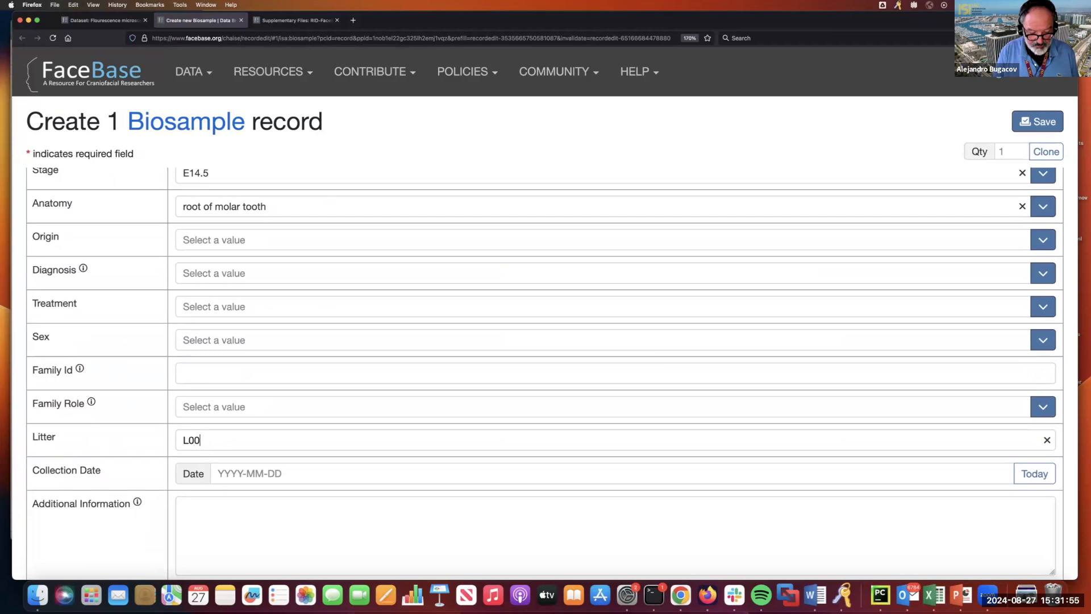
click(309, 471)
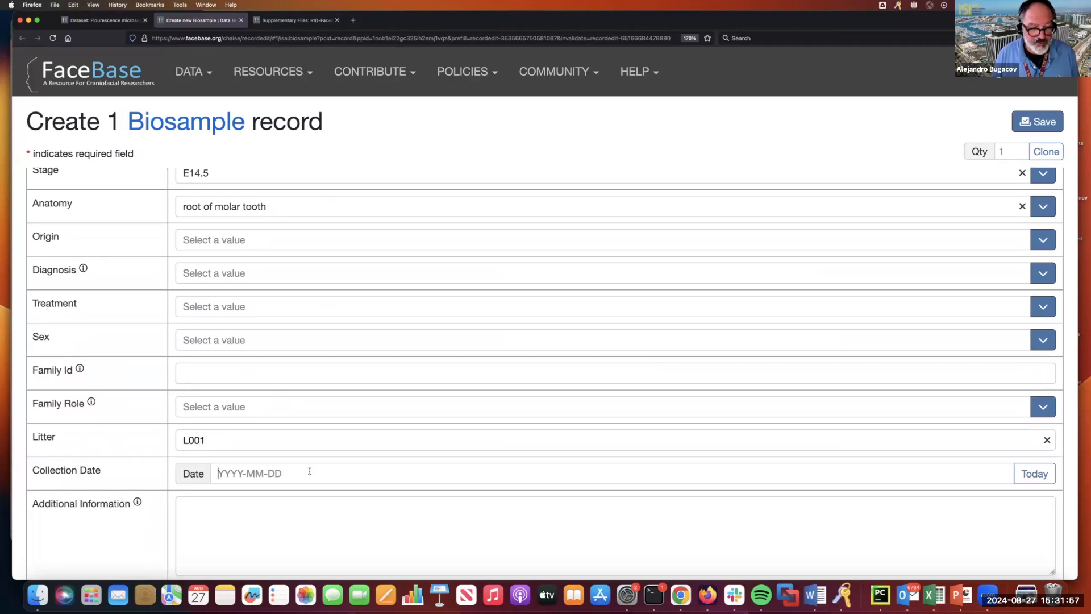
text(2024-MM-DD)
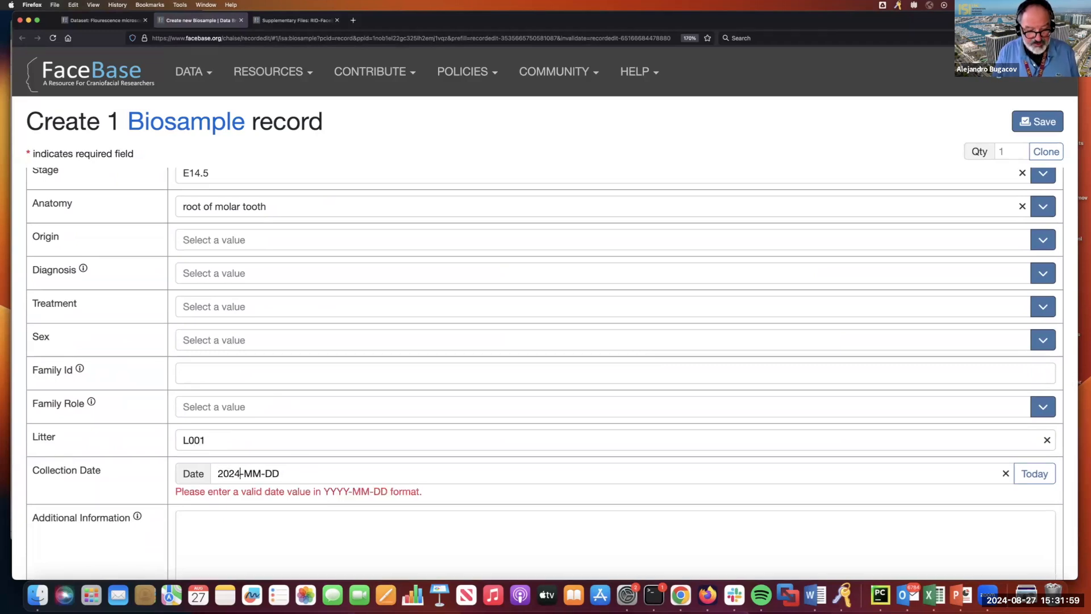
text(08-)
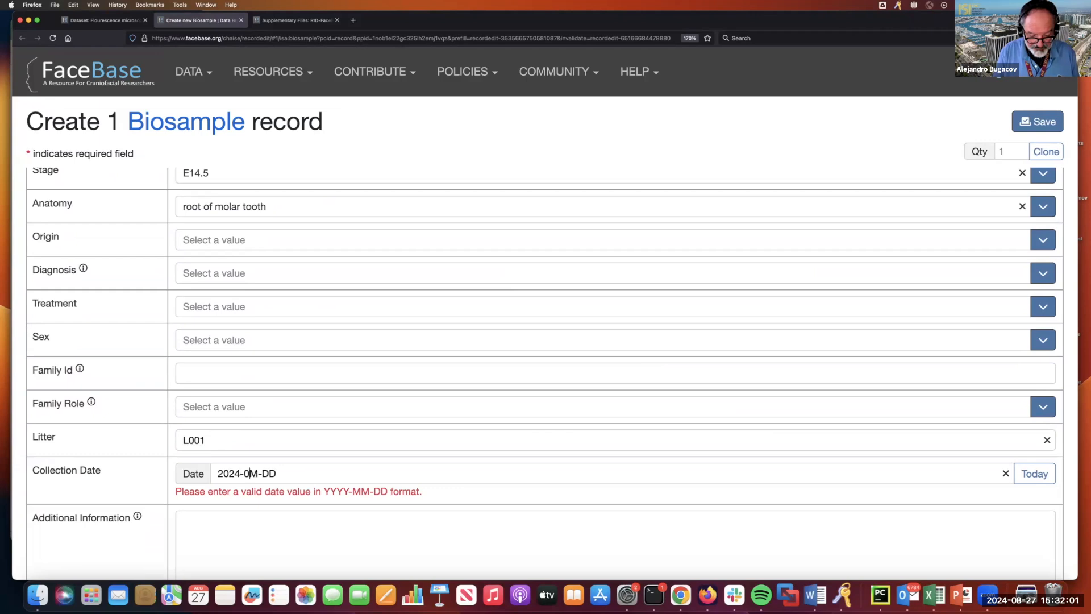
text(23)
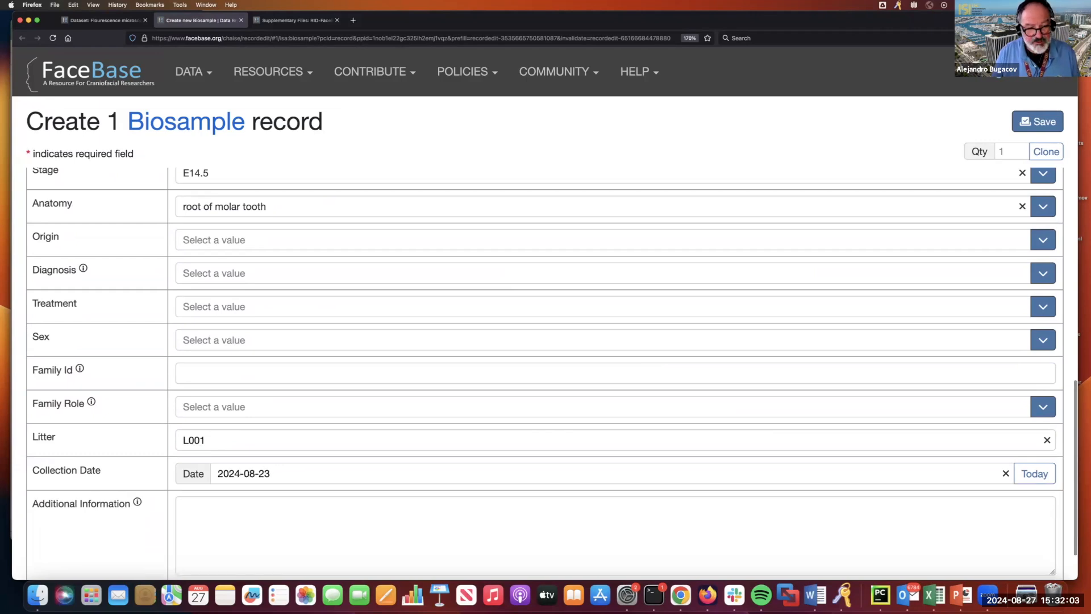
scroll(312, 449, up, 10)
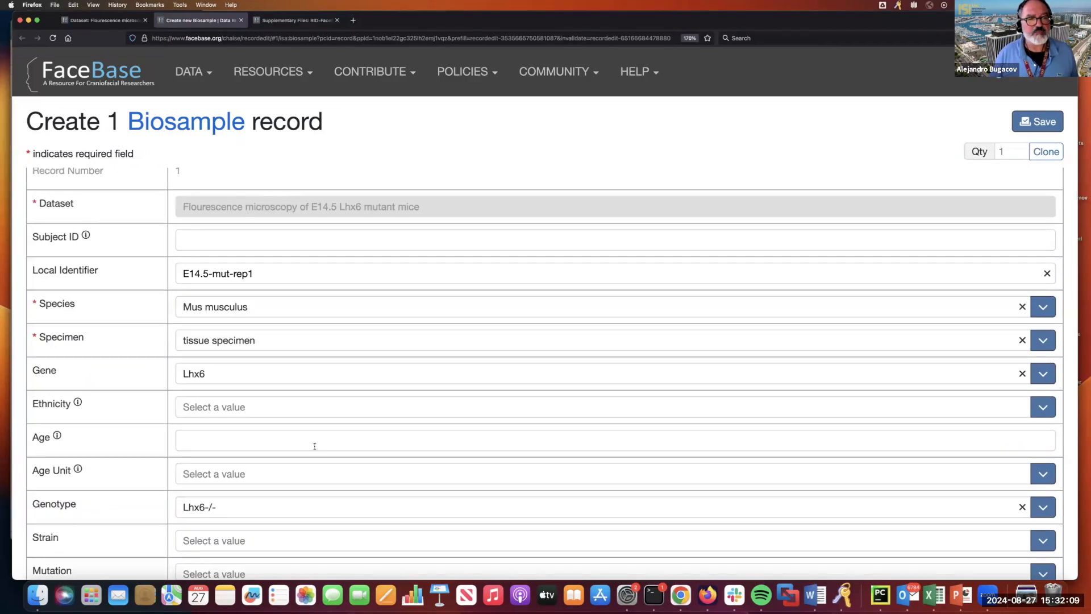
scroll(314, 446, up, 2)
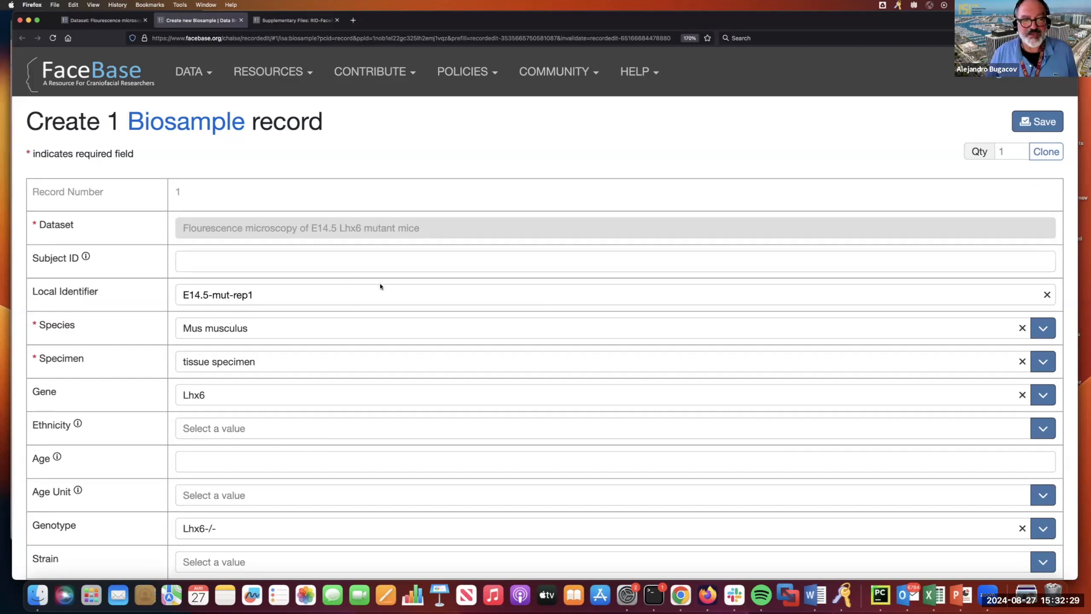
scroll(563, 227, down, 1)
click(1016, 152)
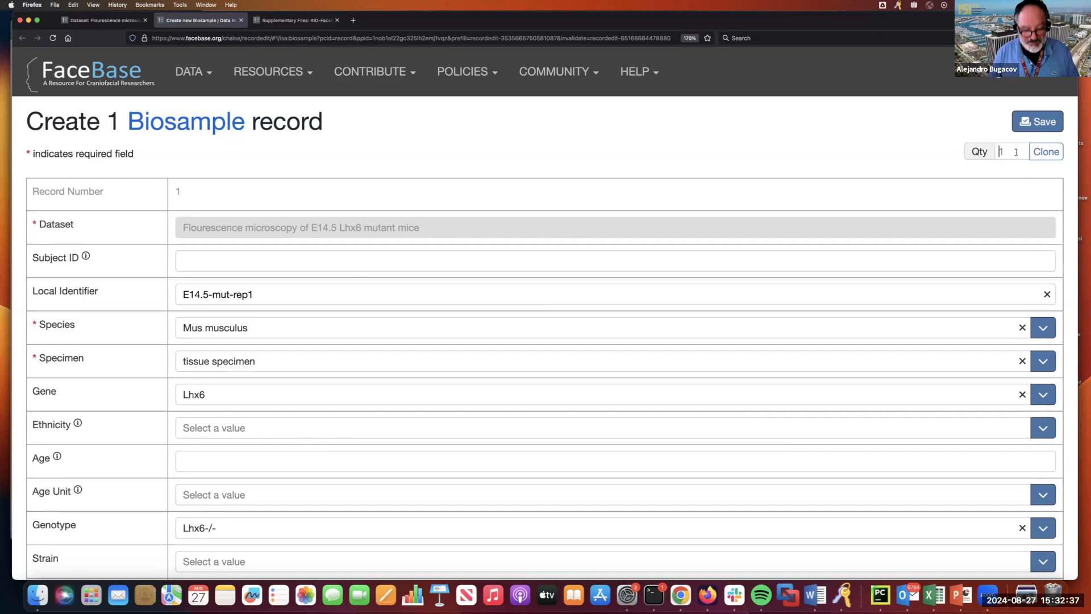
- Clone the biosample twice, rename the copies E14.5-mut-rep2 and E14.5-mut-rep3, and save all three
text(2)
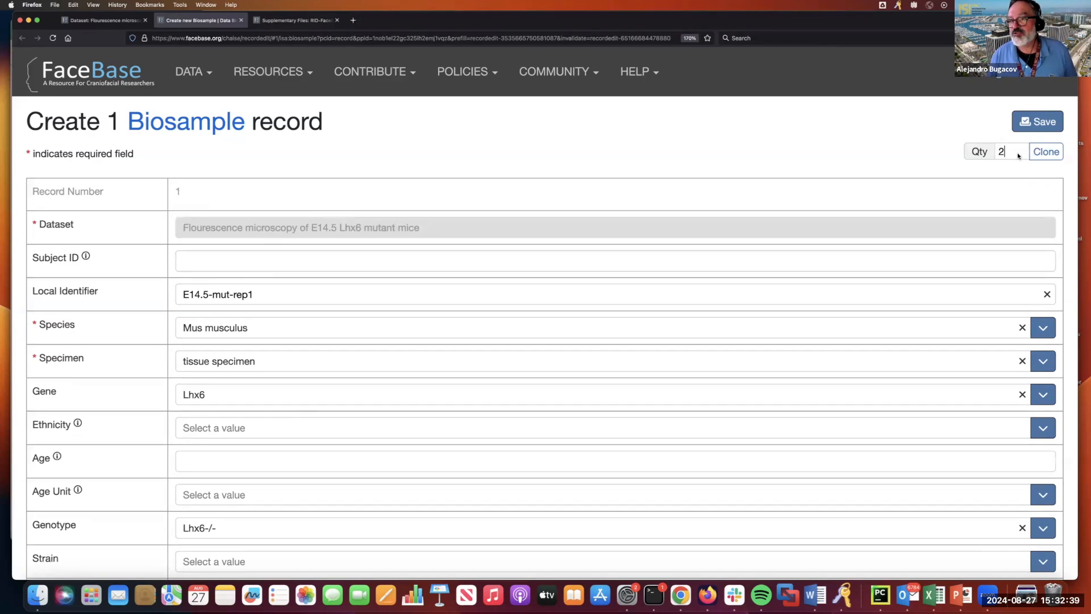
click(1046, 153)
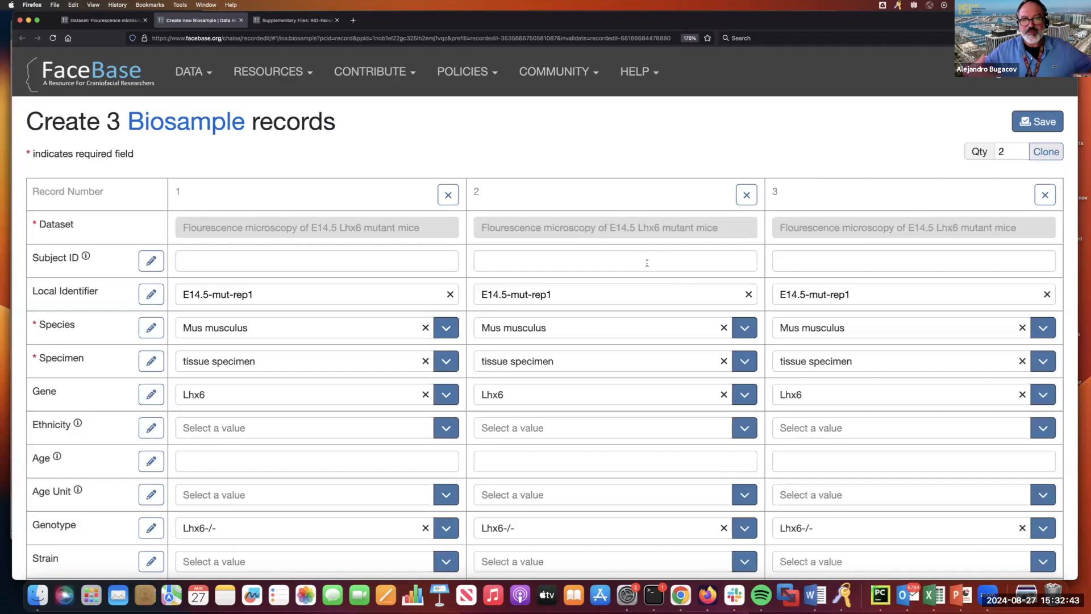
click(580, 293)
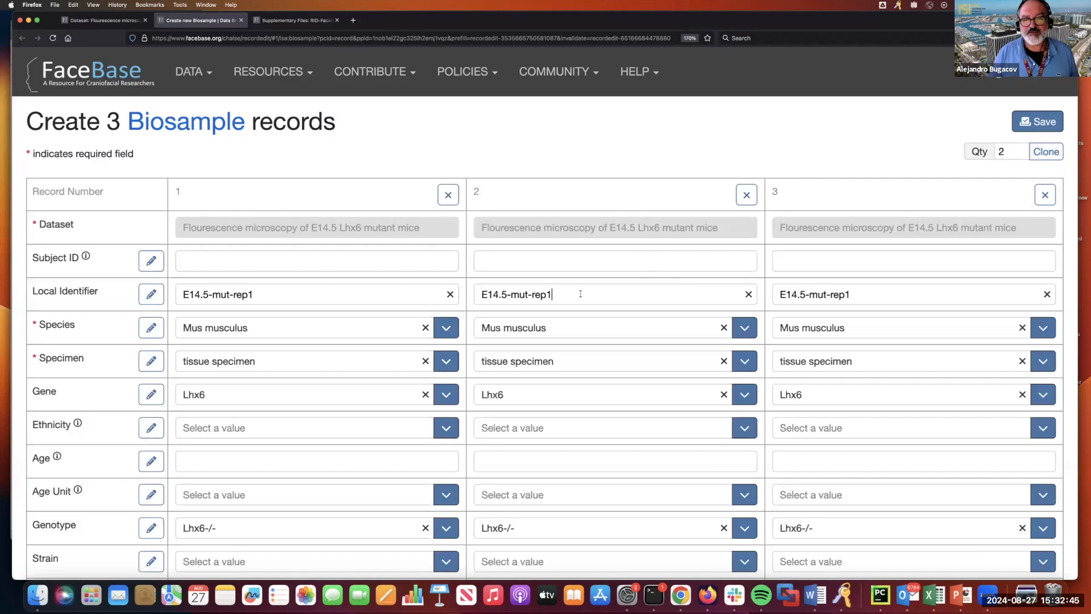
key(BackSpace)
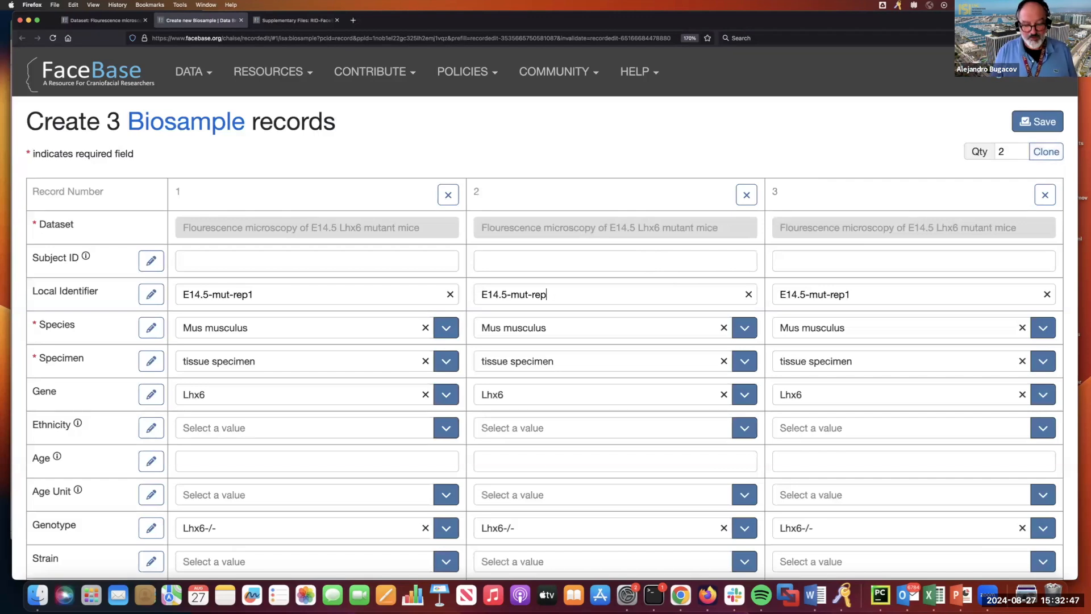
text(2)
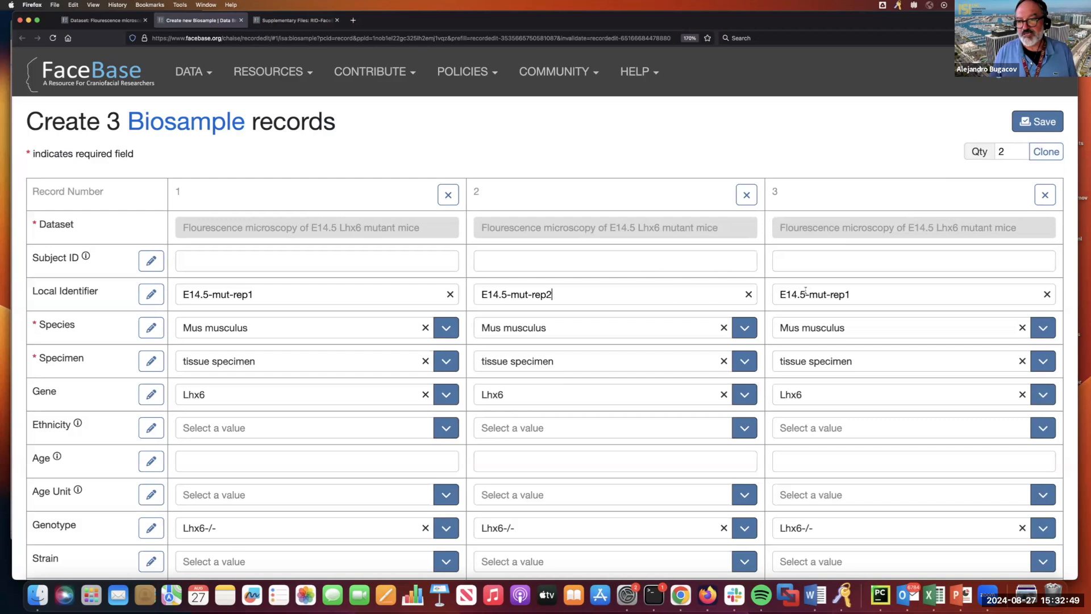
click(858, 294)
key(BackSpace)
text(3)
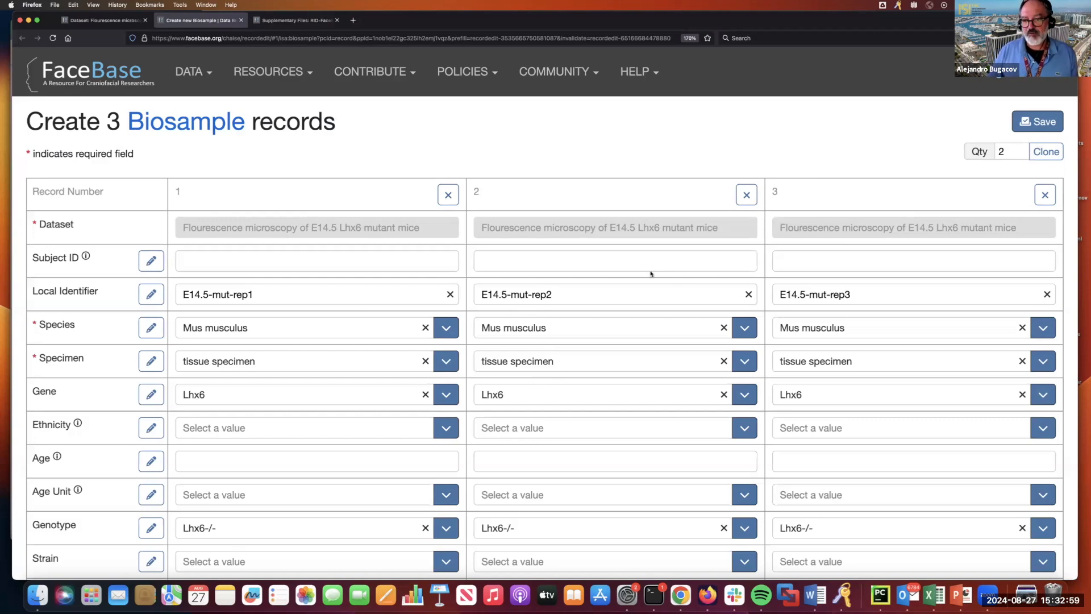
click(1037, 123)
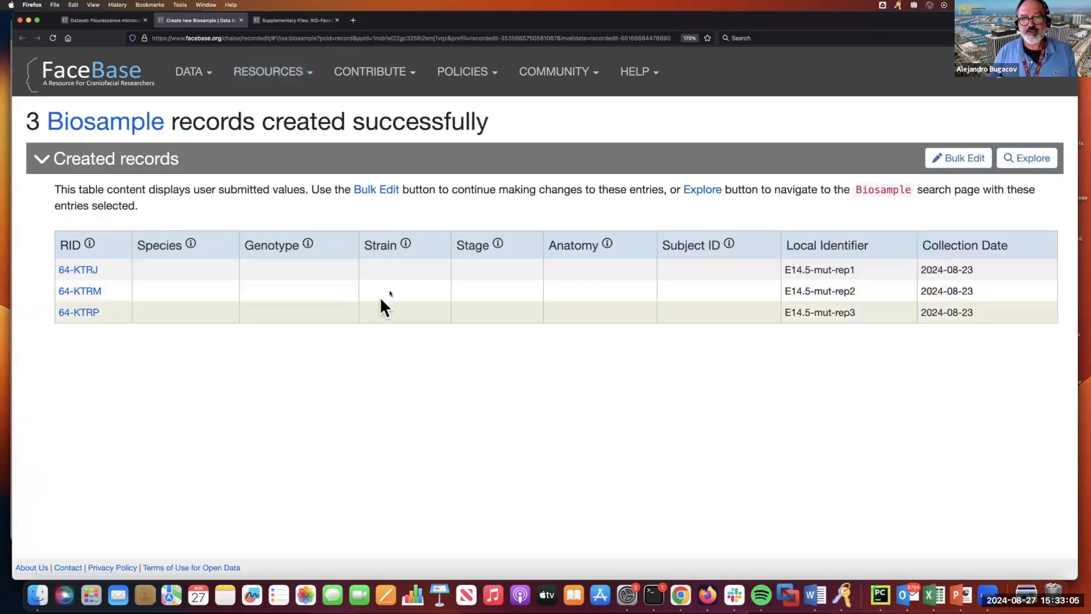
- Switch back to the Flourescence microscopy of E14.5 Lhx6 mutant mice dataset tab
click(104, 20)
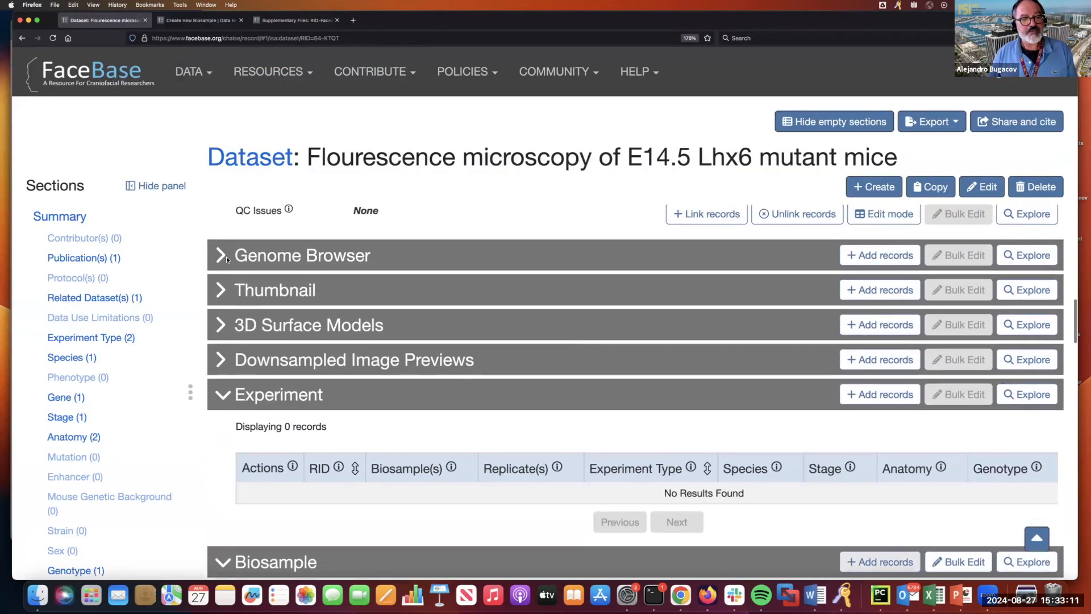
- Reload the dataset page, toggle empty sections off and on, and review Experiment and Biosample
click(52, 37)
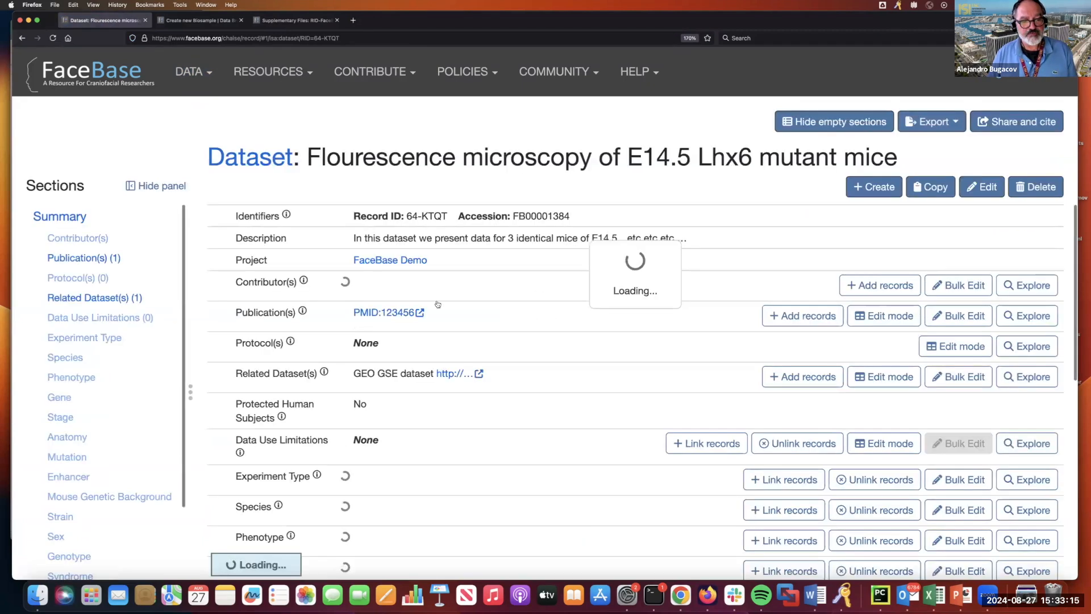
click(836, 129)
scroll(432, 358, down, 5)
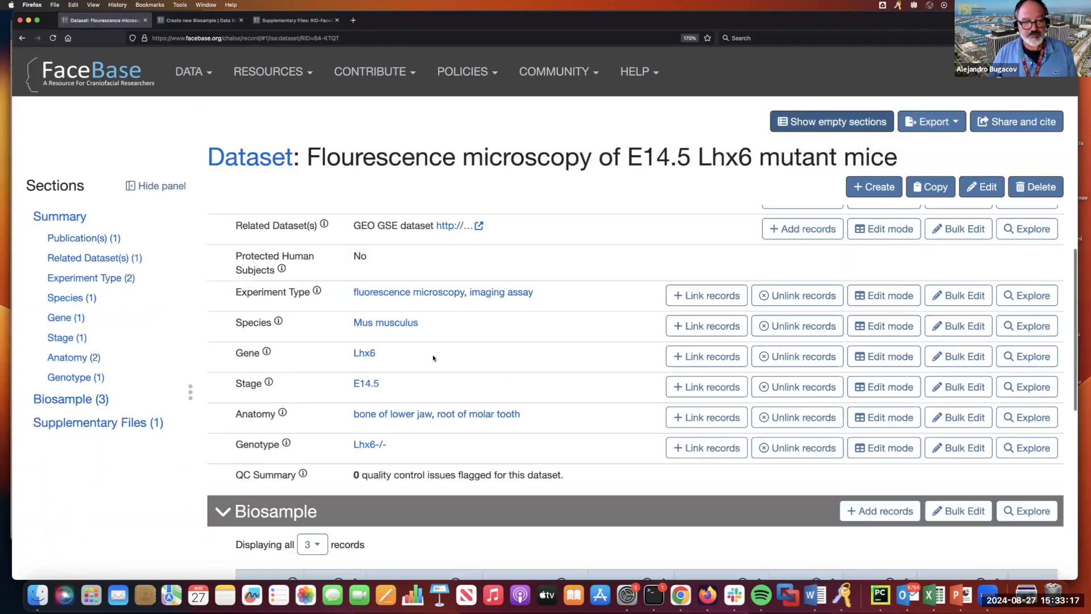
scroll(421, 356, down, 2)
scroll(410, 340, up, 3)
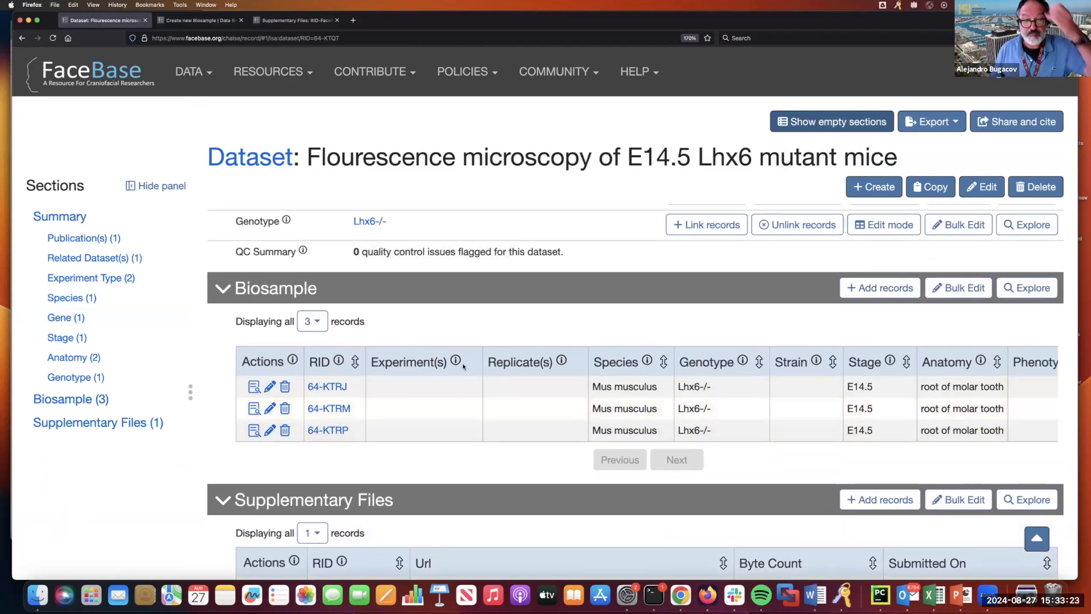
scroll(463, 367, up, 3)
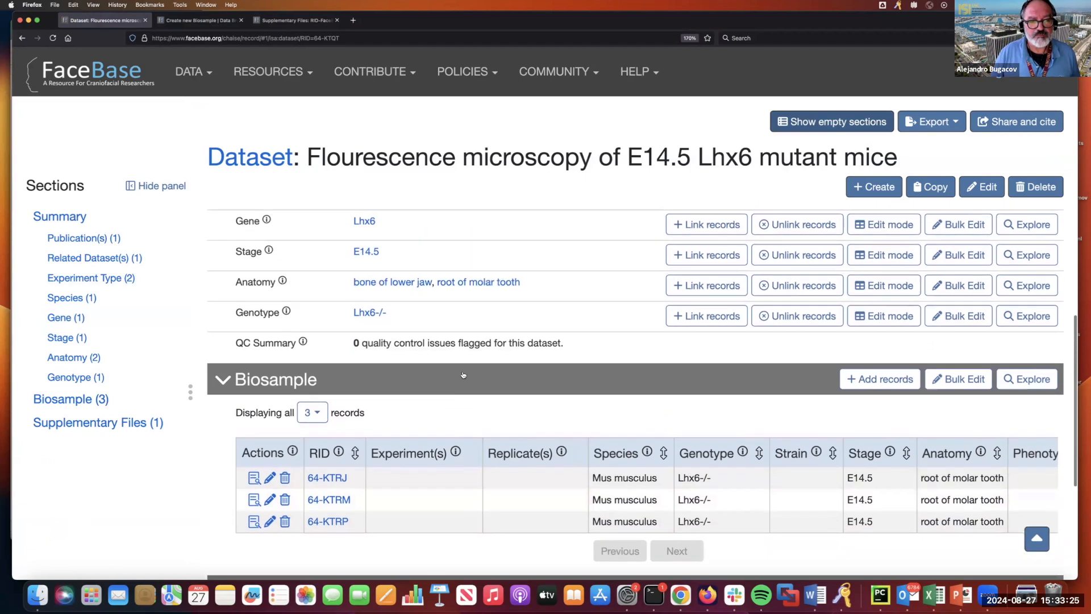
scroll(734, 145, down, 2)
click(813, 122)
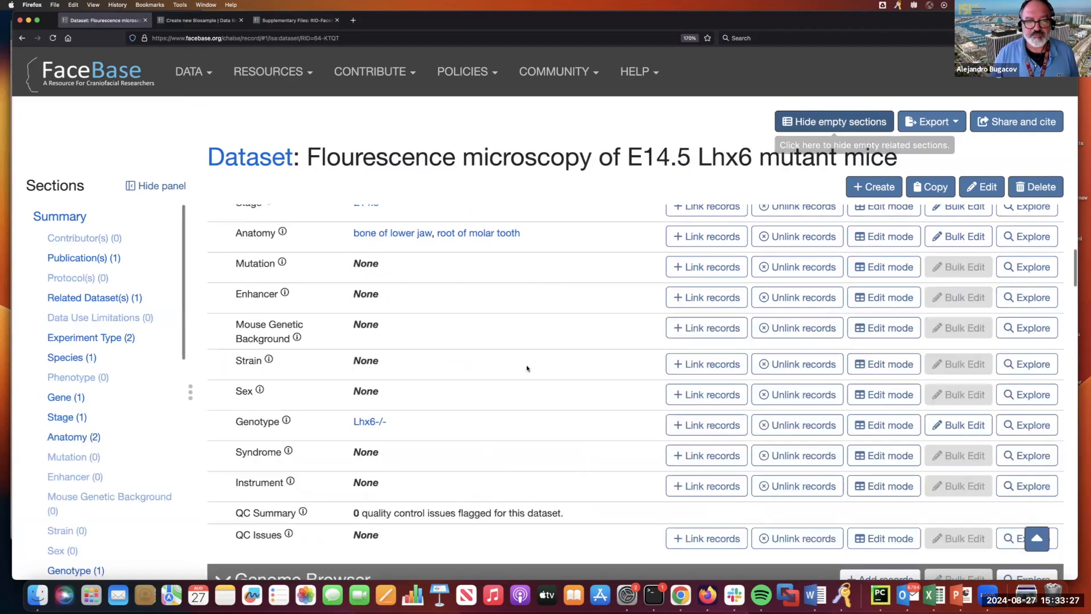
scroll(445, 419, down, 8)
scroll(445, 418, down, 9)
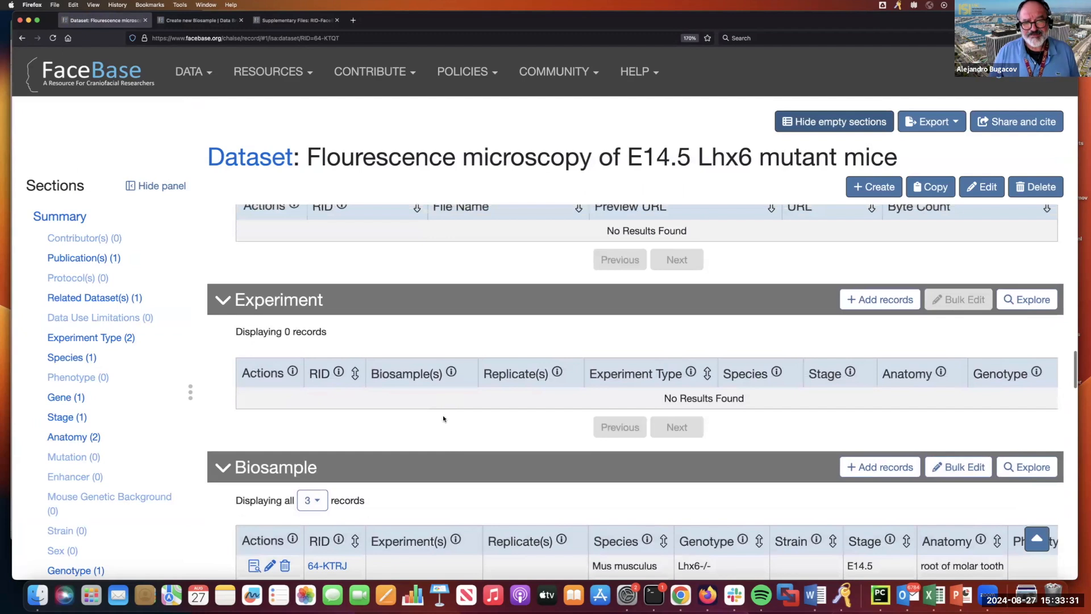
scroll(443, 419, up, 1)
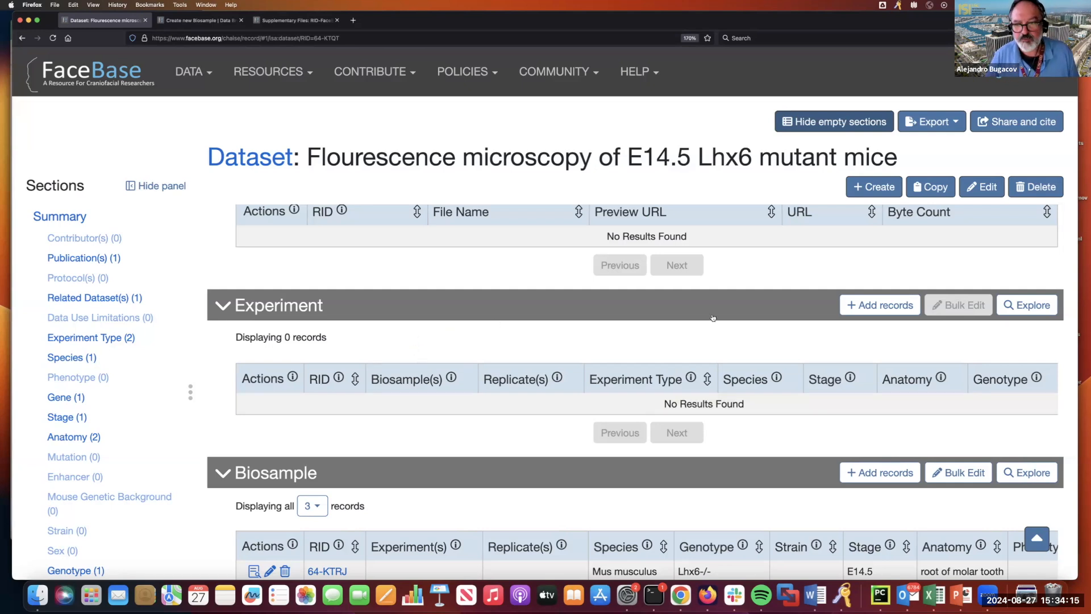
- Start a new Experiment record with experiment type fluorescence microscopy
click(898, 312)
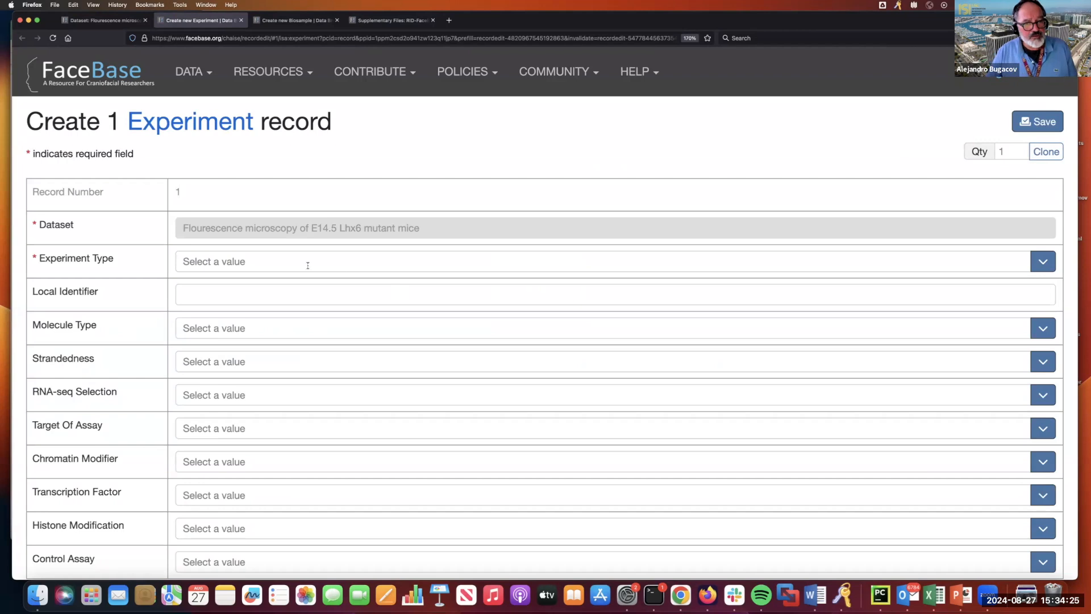
click(232, 263)
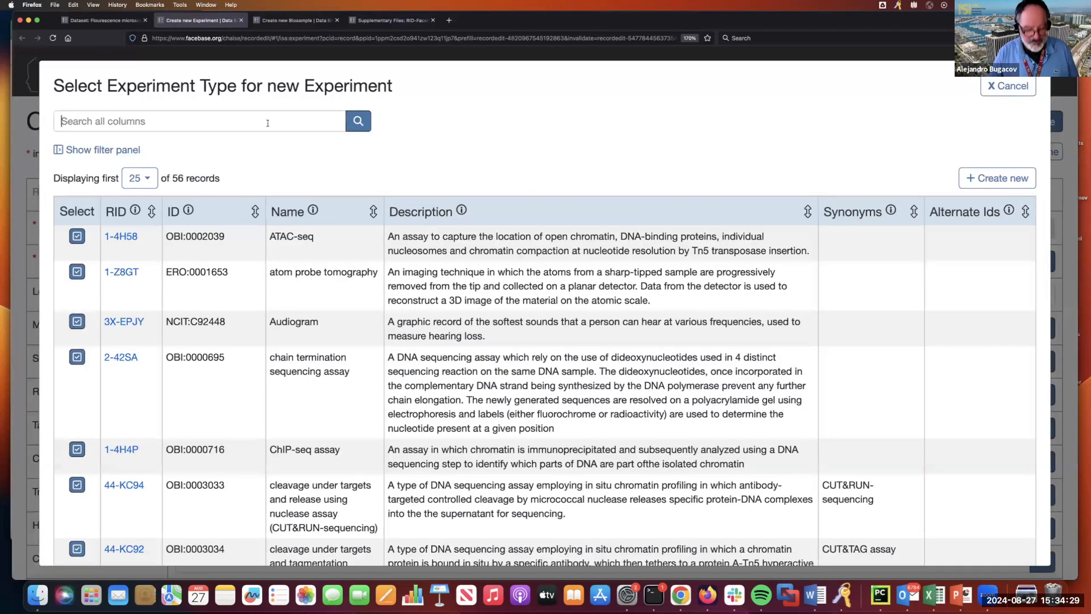
text(fluor)
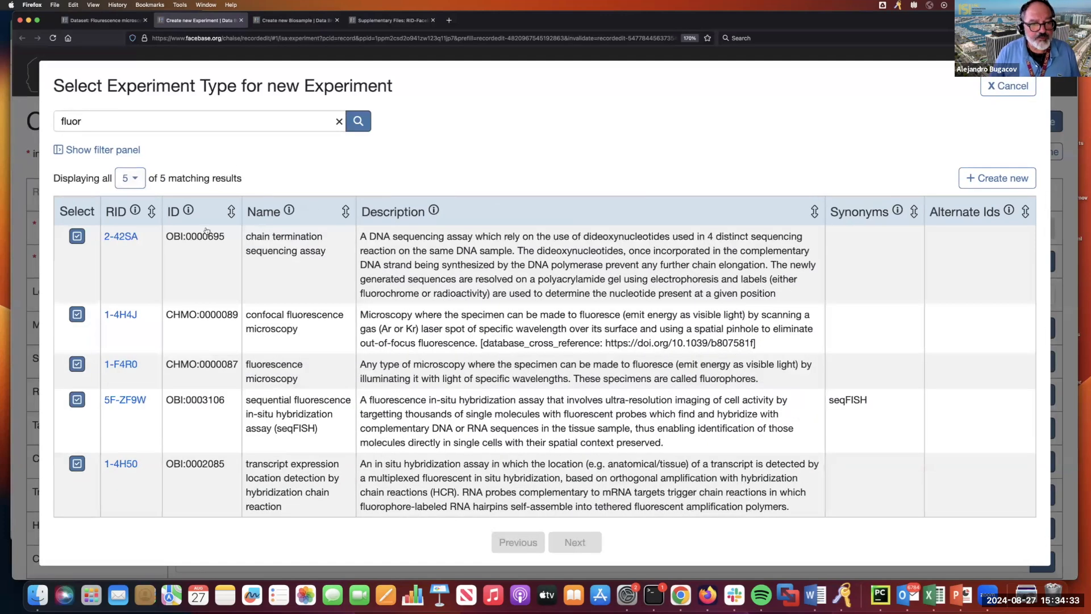
click(77, 365)
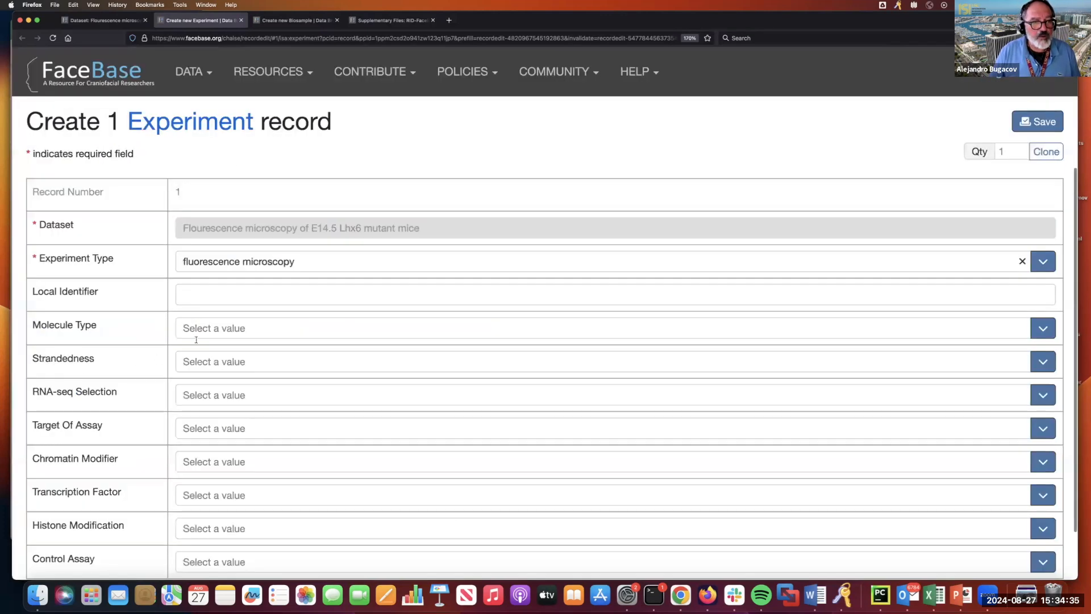
- Enter the local identifier E14.5-flour-mut and correct it to E14.5-fluor-mut
click(240, 295)
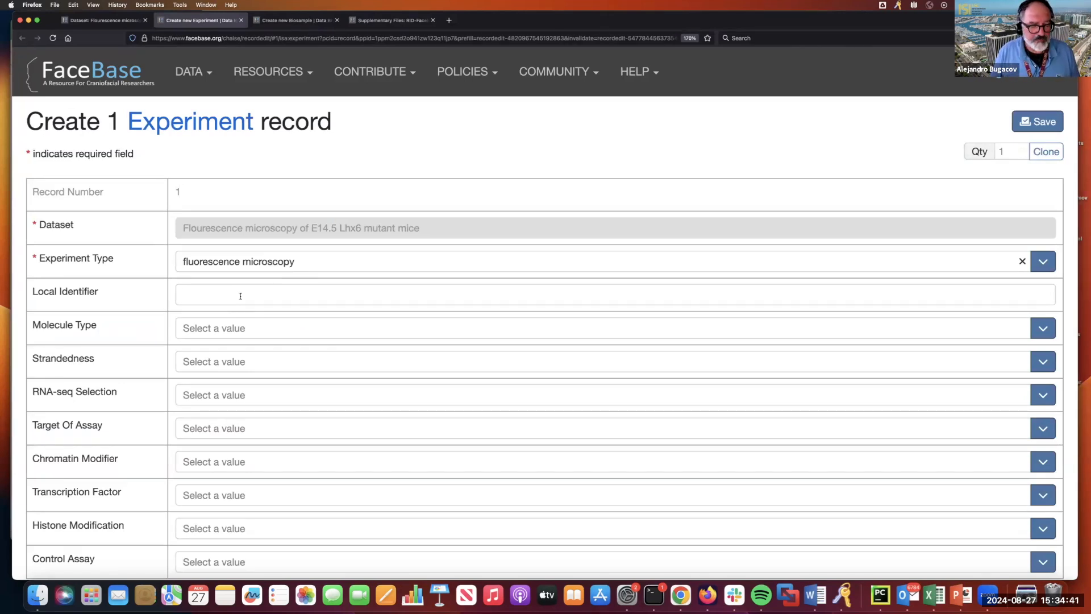
text(E14.5)
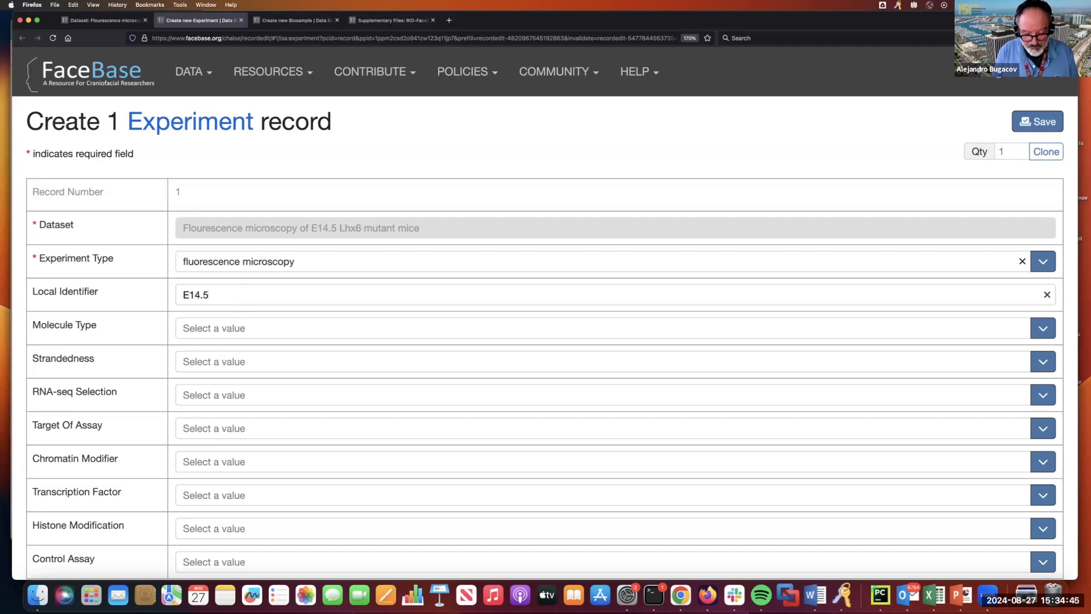
text(-flour)
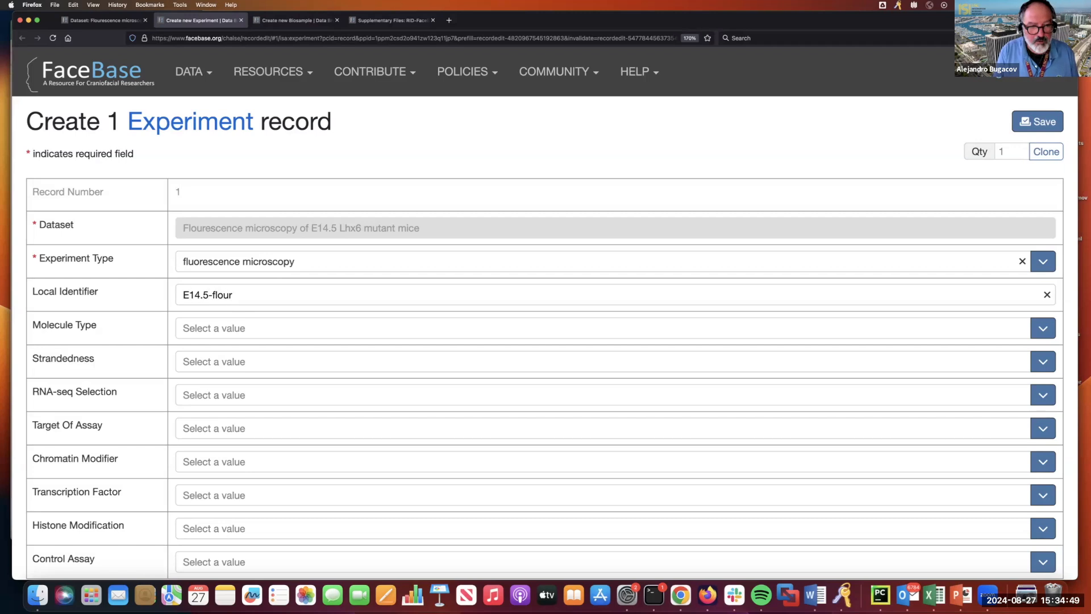
text(-mut)
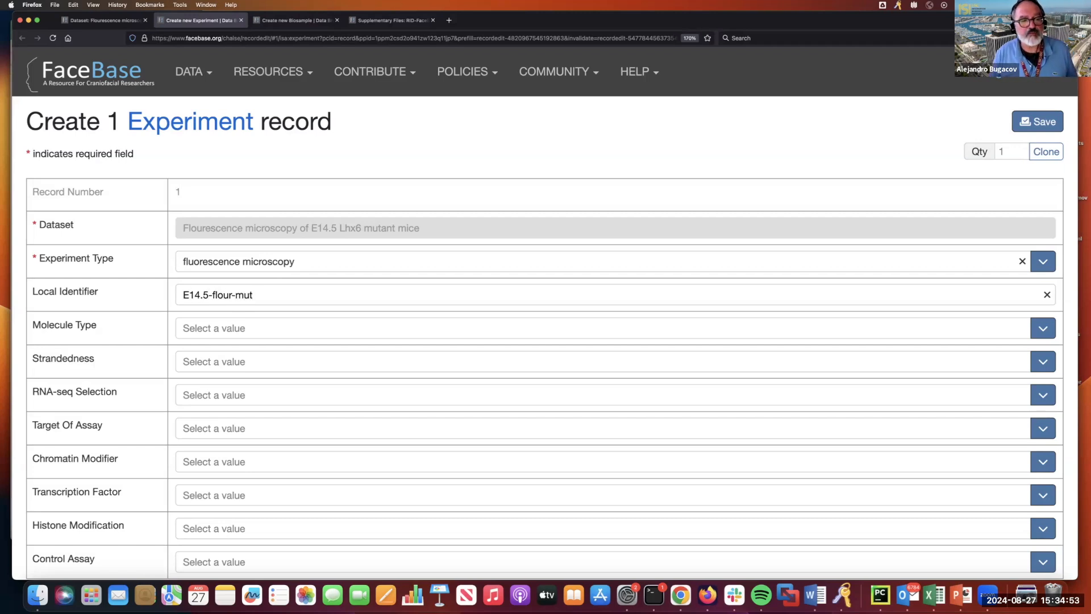
key(Left)
key(BackSpace)
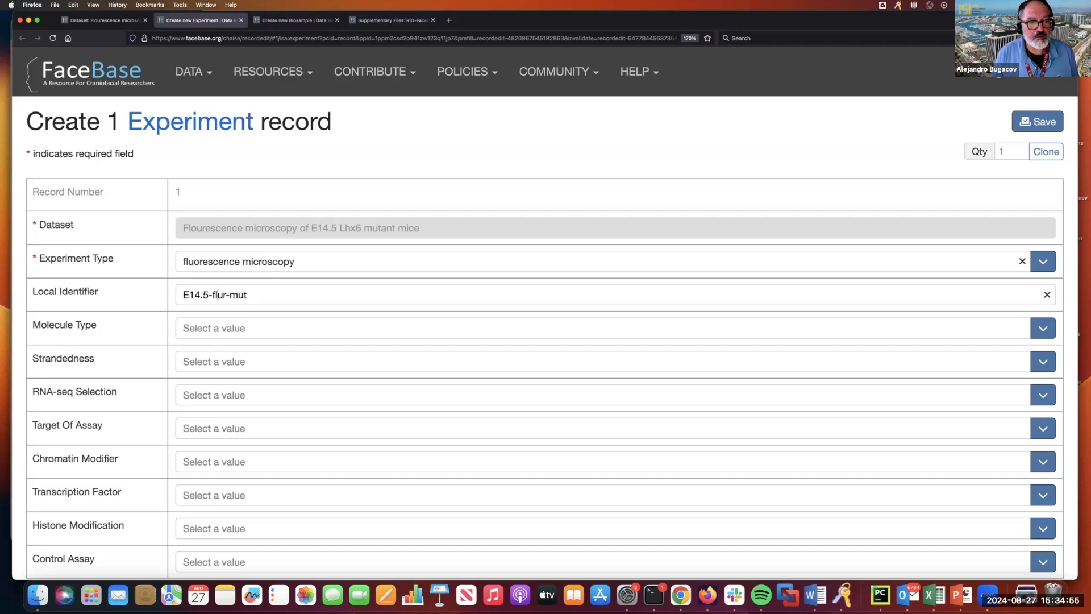
key(Right)
text(o)
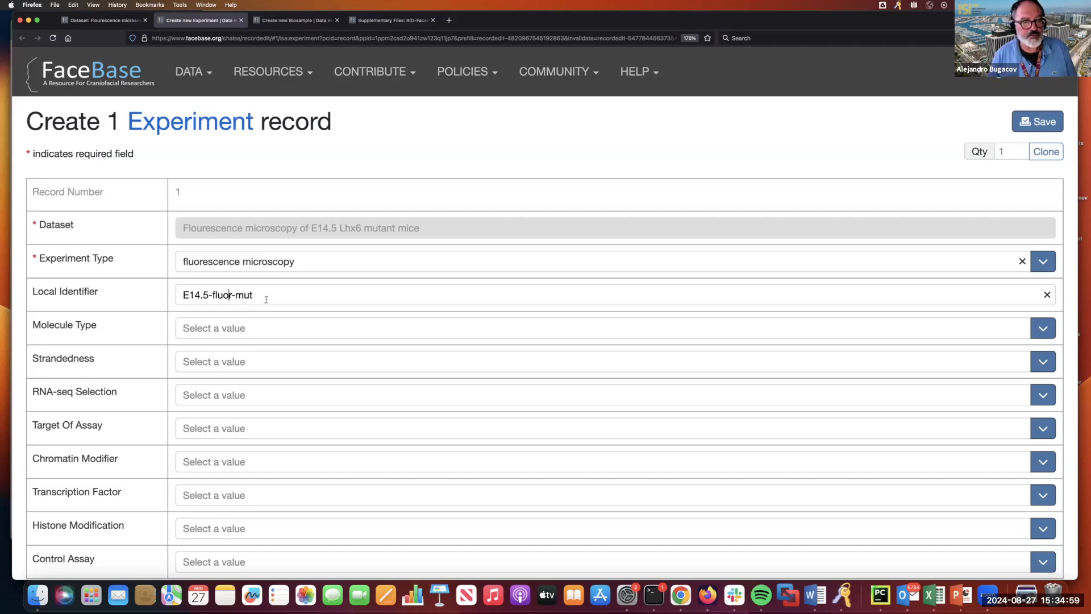
scroll(353, 316, down, 2)
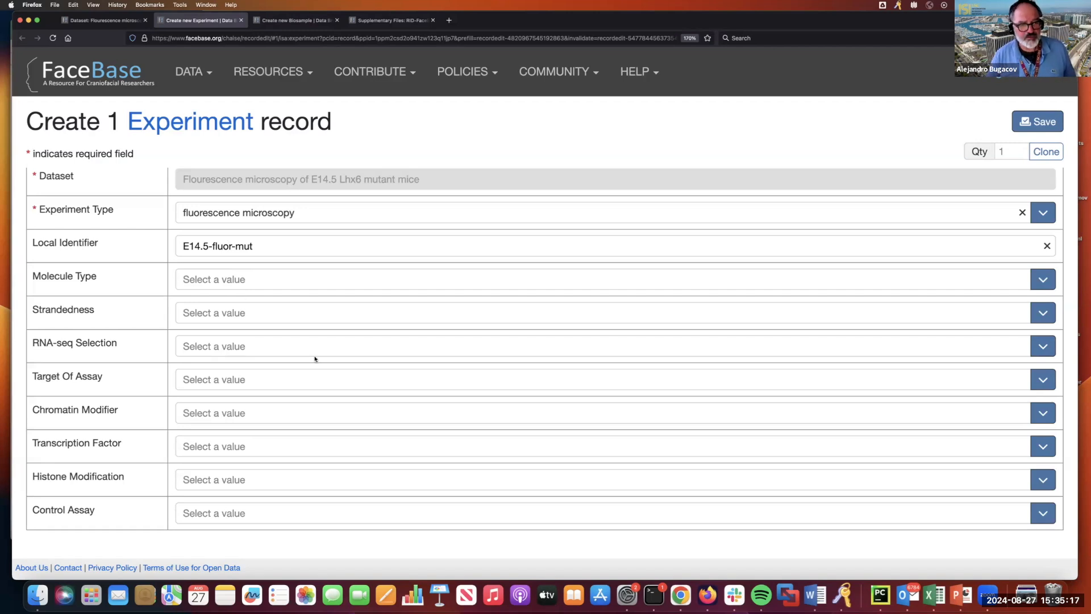
- Save the fluorescence microscopy Experiment and view its dataset page with empty sections hidden
click(1037, 121)
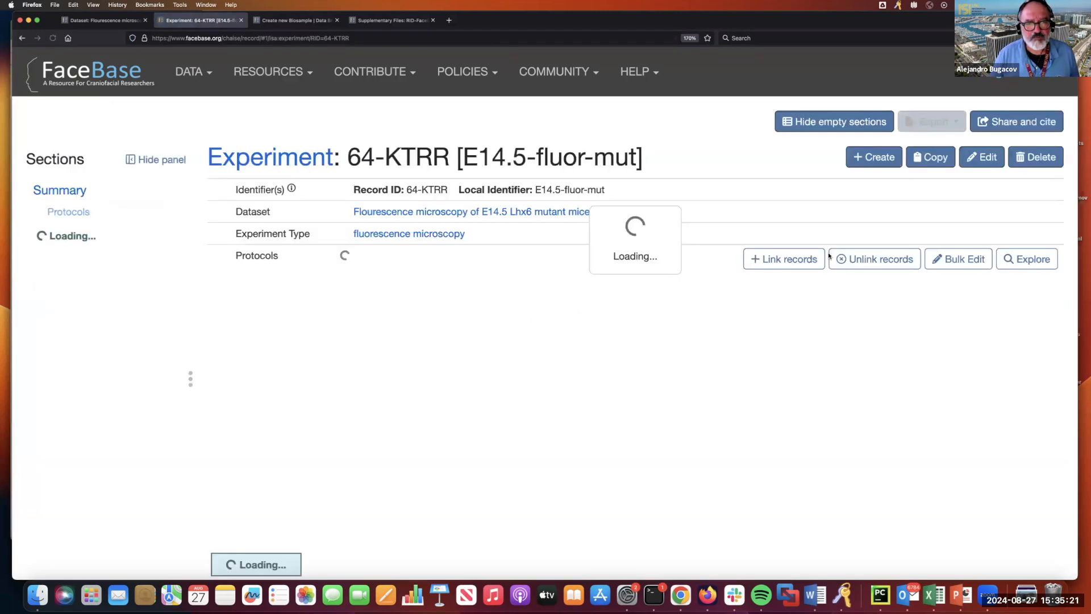
click(491, 212)
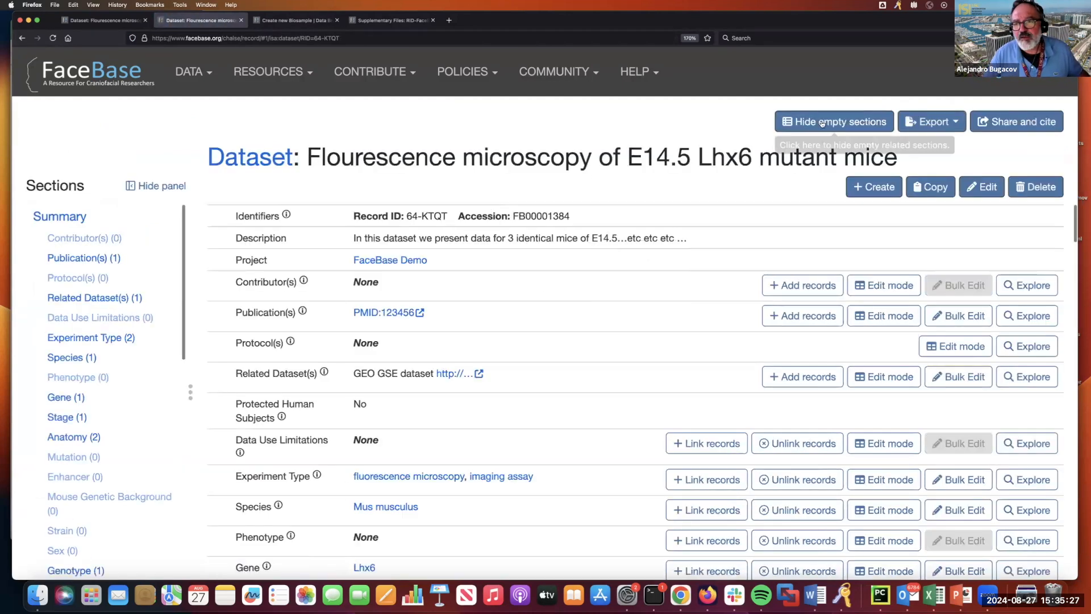
click(834, 121)
scroll(497, 339, down, 10)
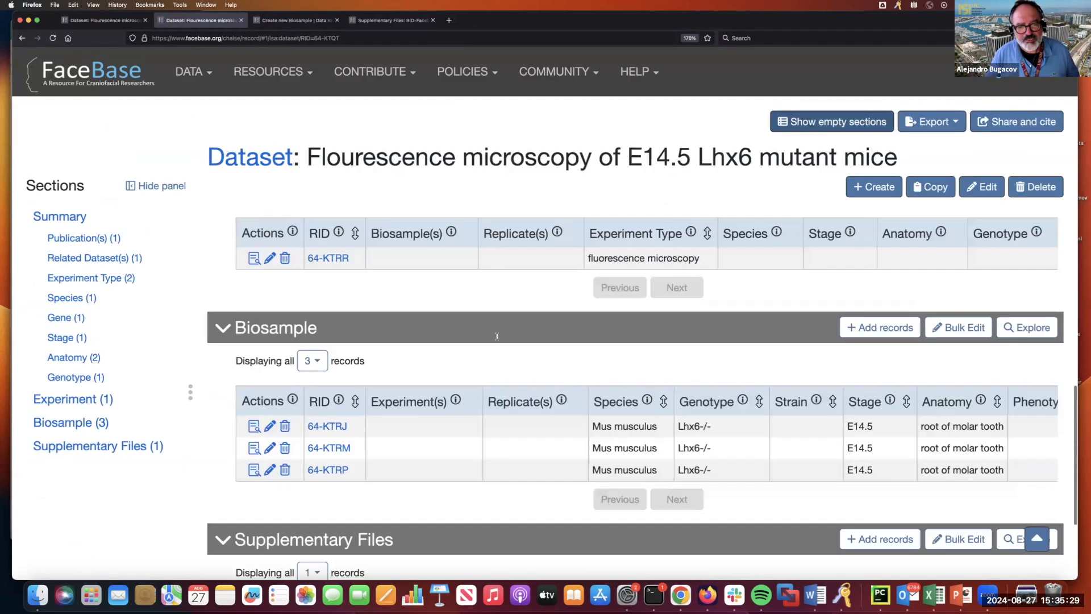
scroll(497, 339, up, 2)
scroll(497, 339, up, 2)
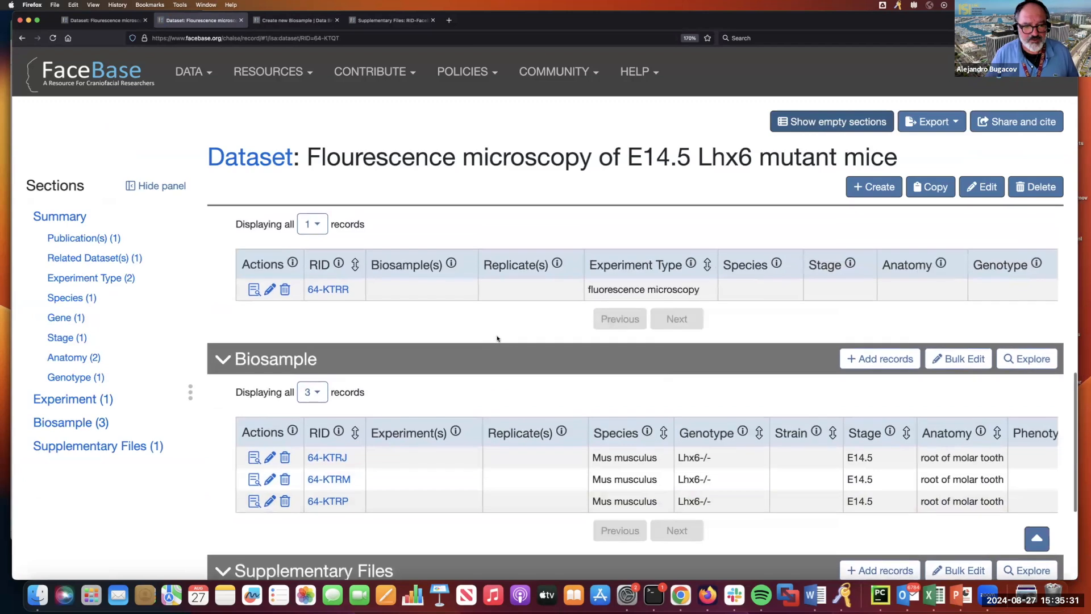
scroll(497, 339, up, 1)
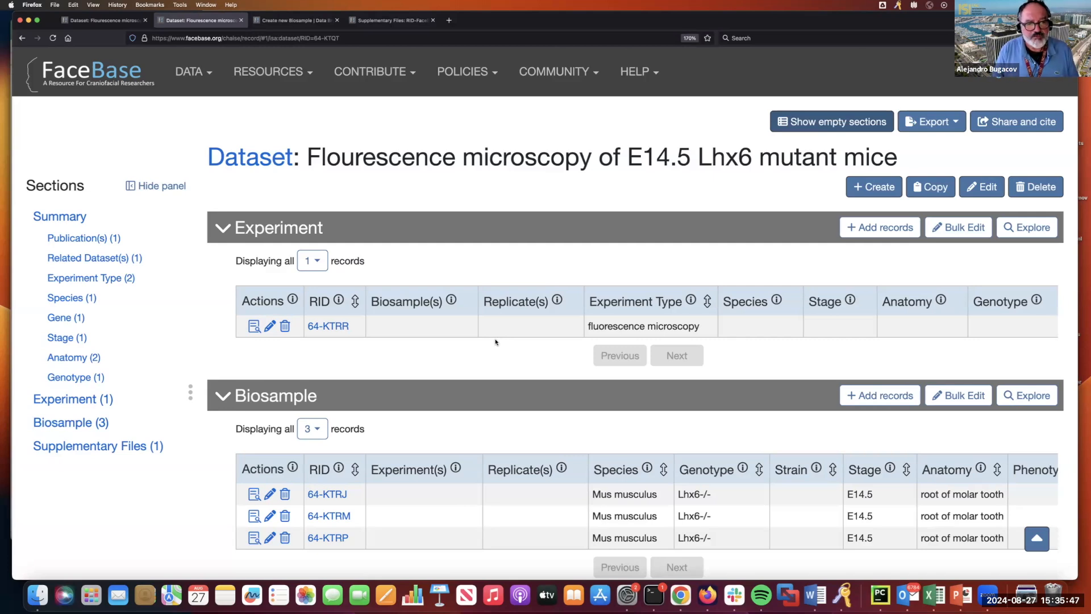
- Open experiment 64-KTRR's details and begin a new Replicate record from its Replicate section
click(254, 327)
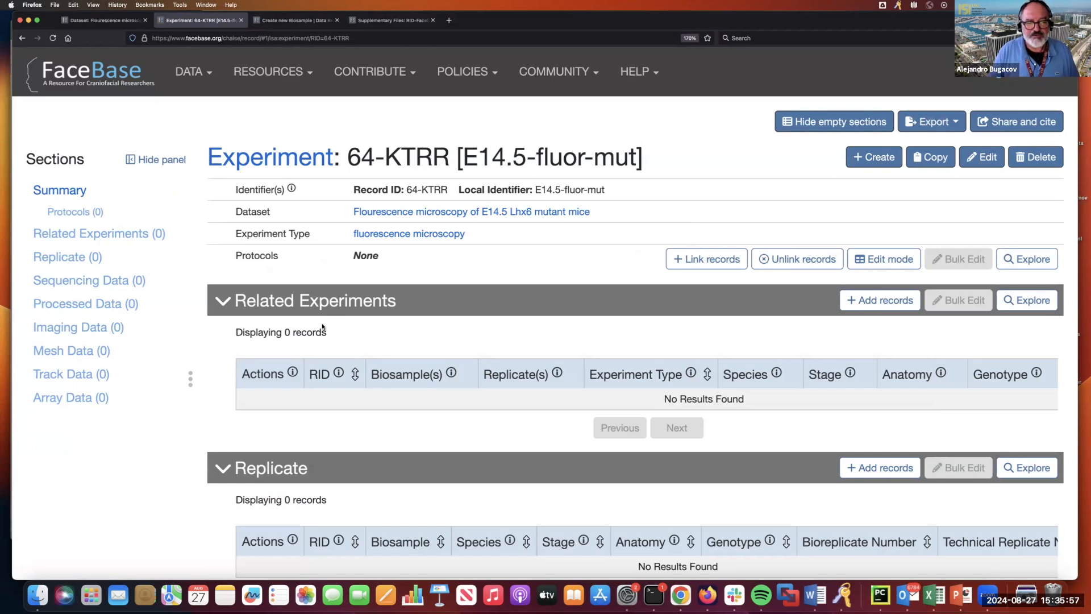
scroll(336, 314, down, 3)
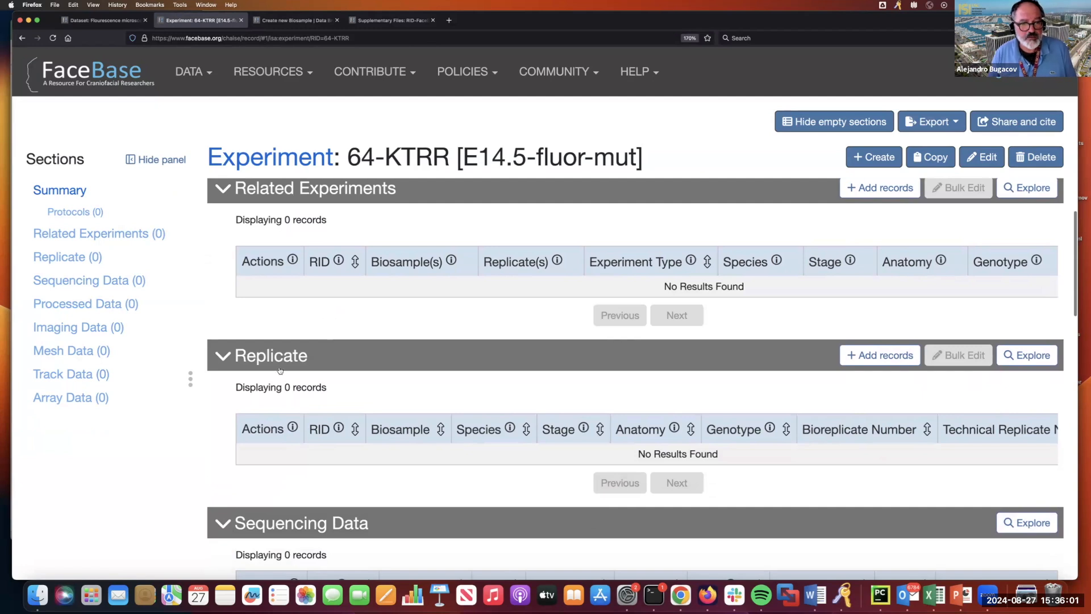
scroll(335, 250, up, 3)
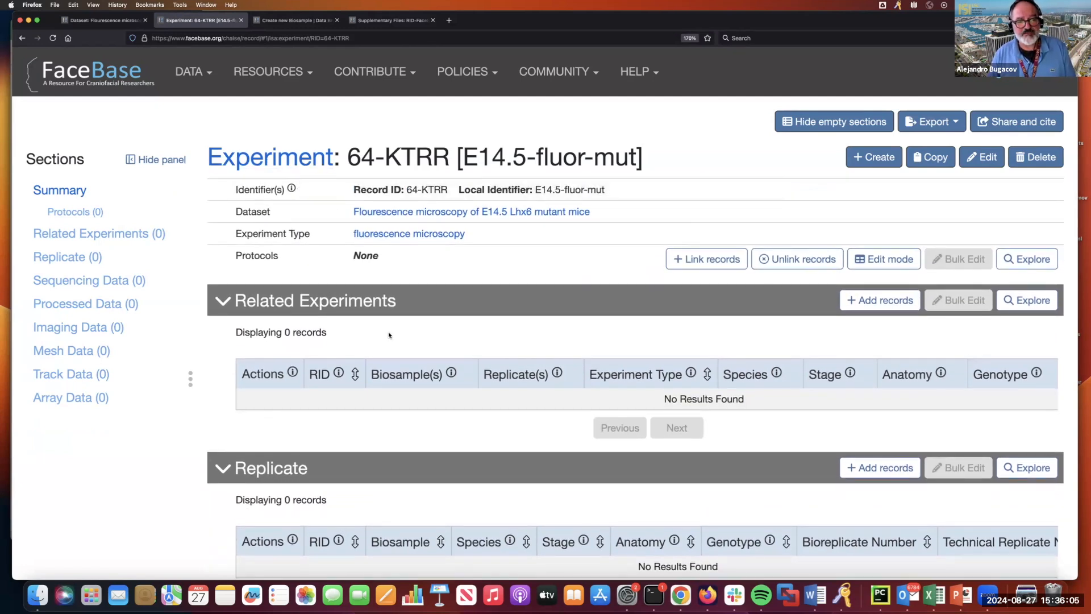
scroll(387, 331, down, 5)
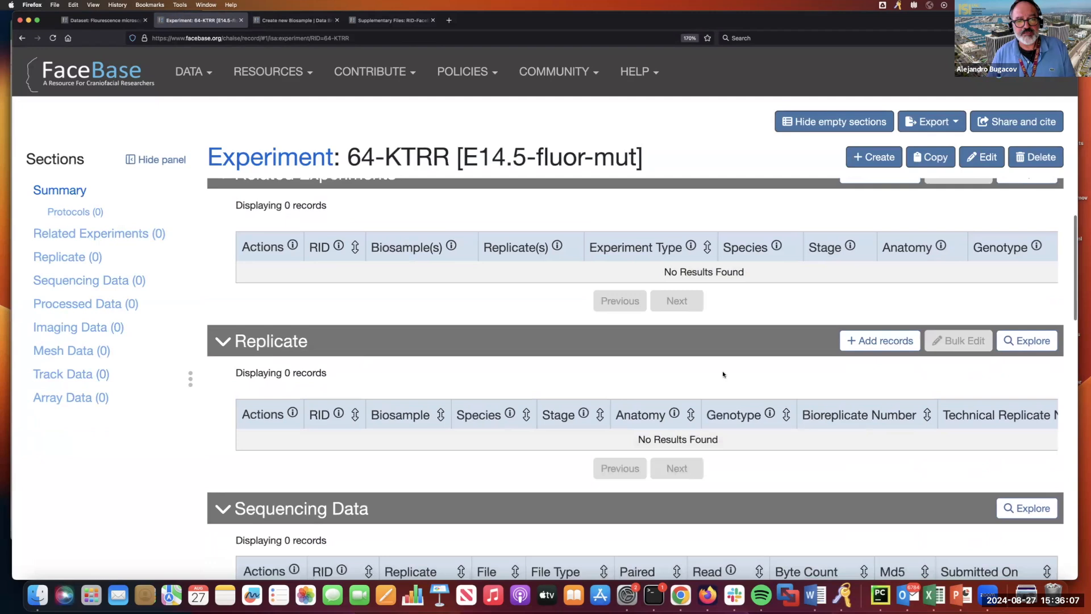
click(889, 344)
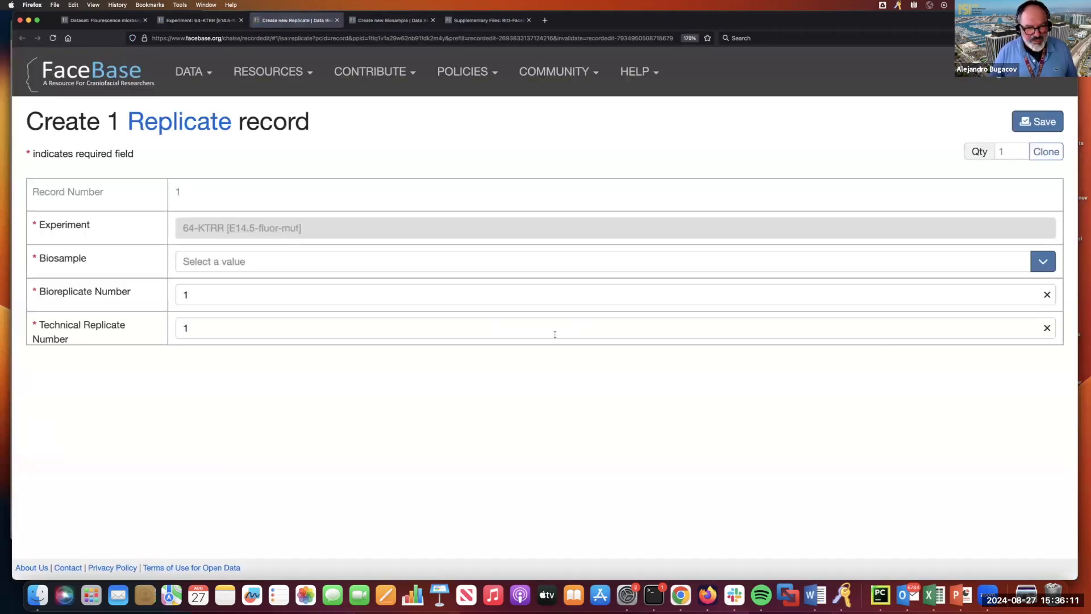
- Link the first replicate to biosample 64-KTRJ and clone the form into two more copies
click(368, 266)
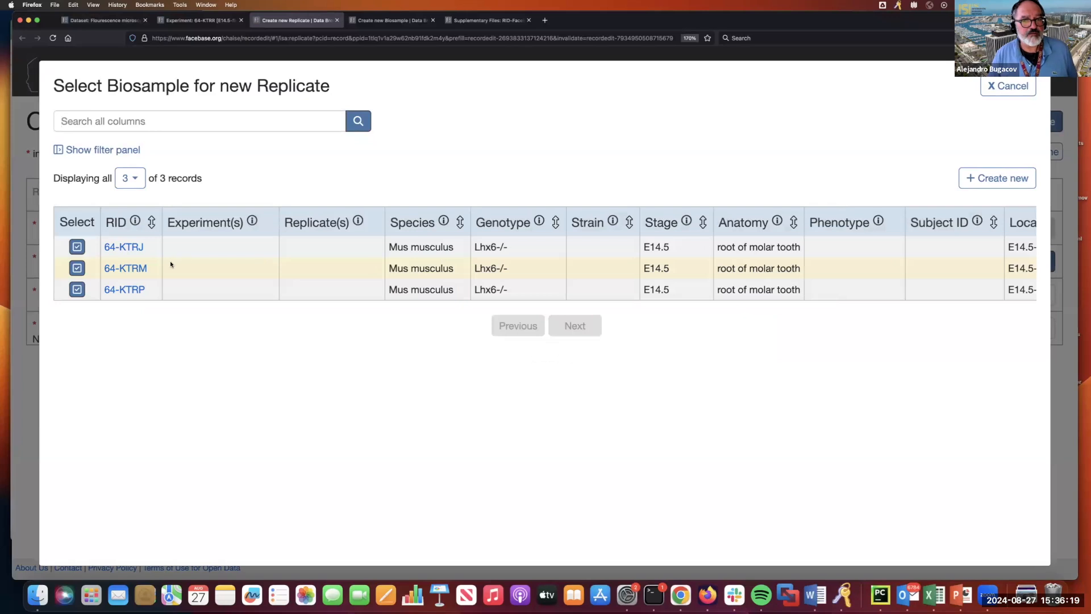
click(77, 247)
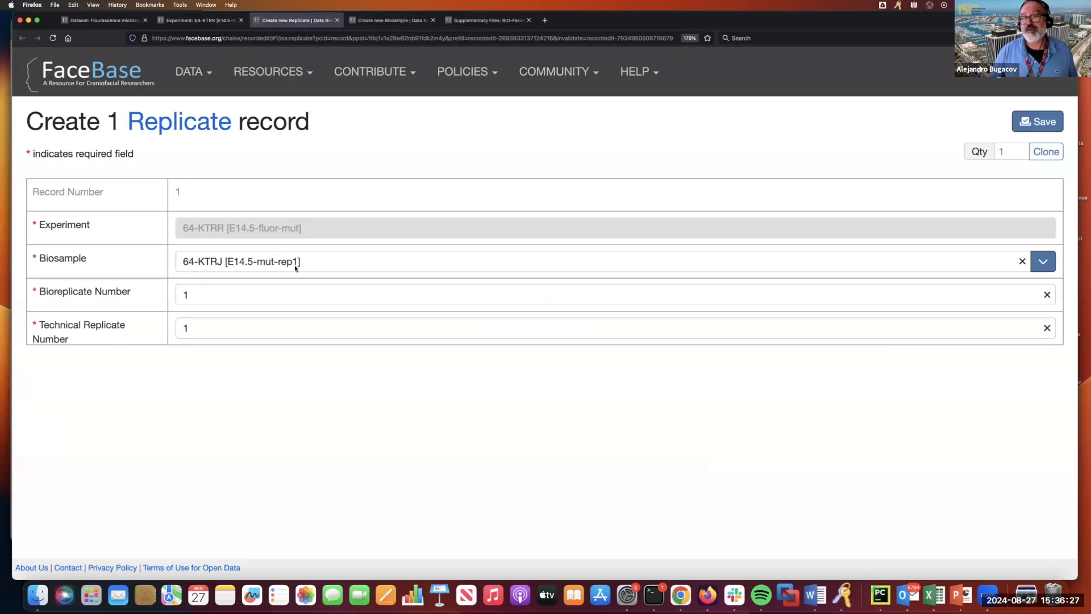
click(1008, 152)
text(2)
click(1046, 152)
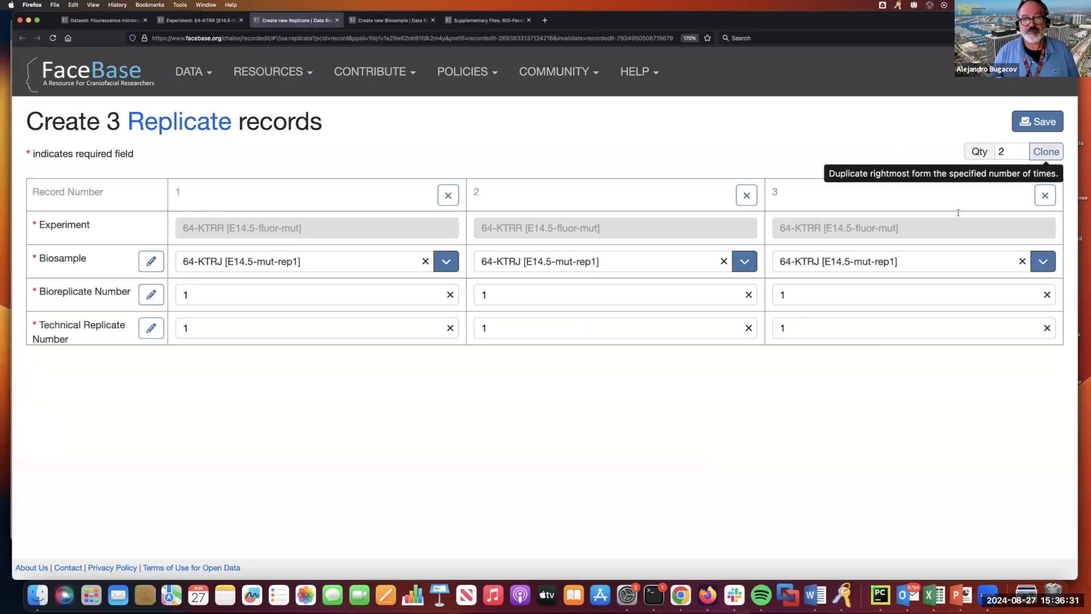
- Assign biosamples 64-KTRM and 64-KTRP as bioreplicates 2 and 3, then save all three Replicates
click(586, 265)
click(78, 269)
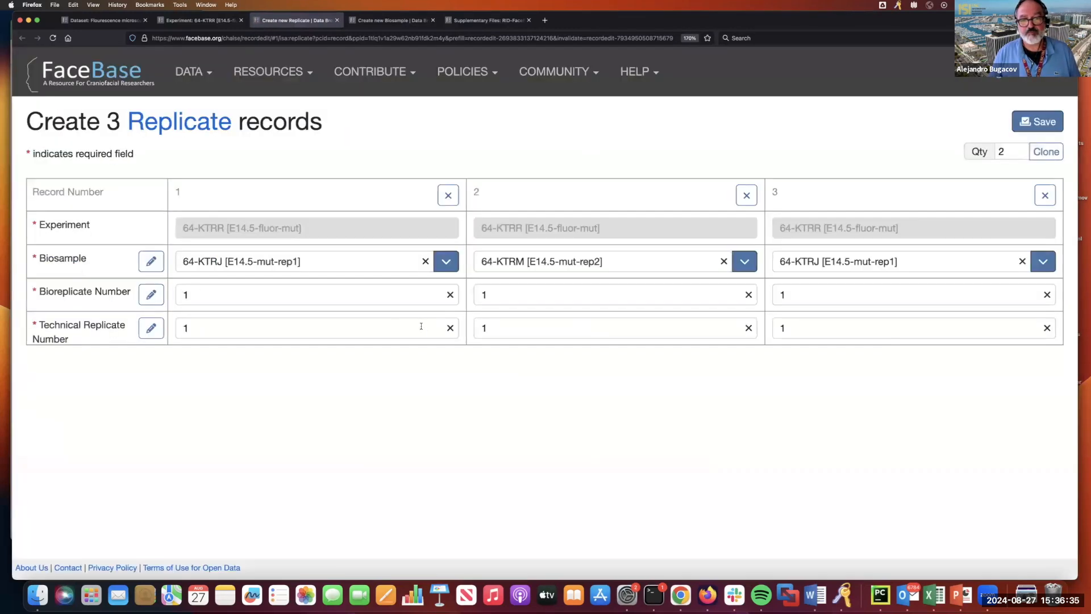
click(494, 294)
key(BackSpace)
text(2)
click(744, 262)
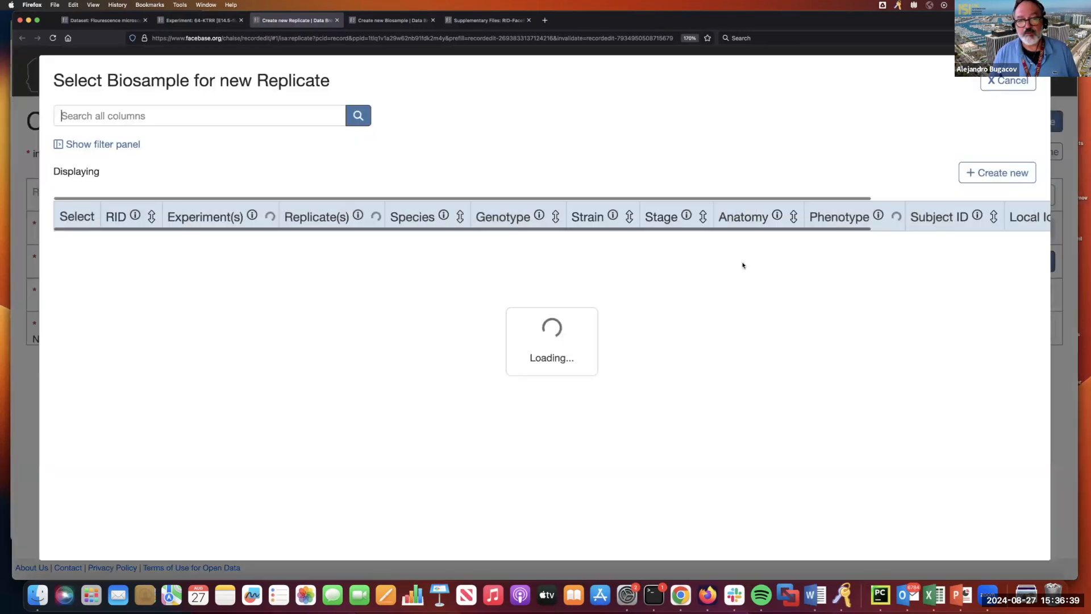
click(78, 289)
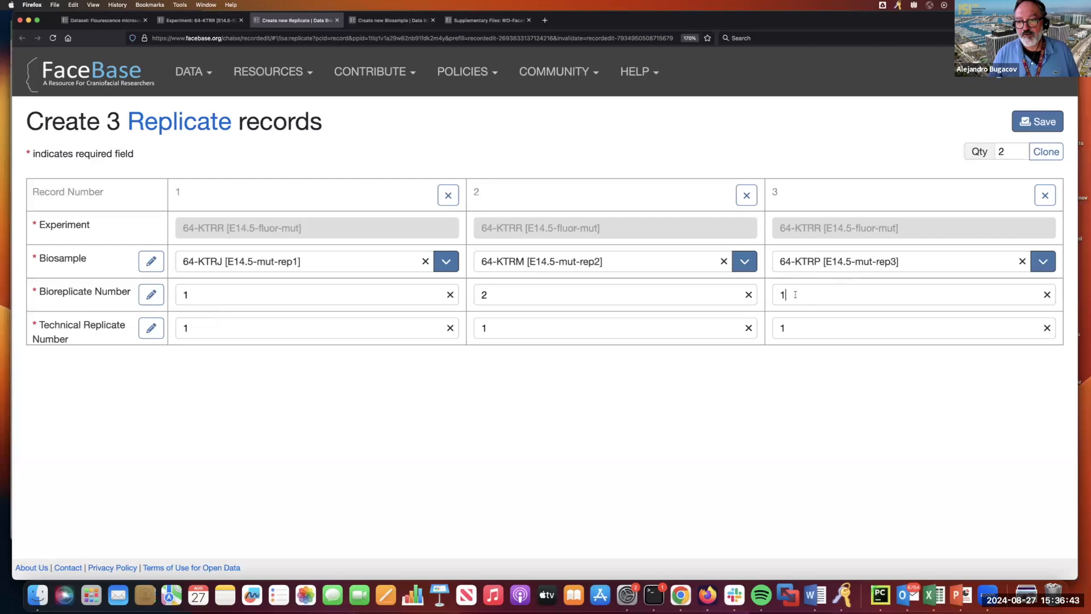
key(BackSpace)
text(3)
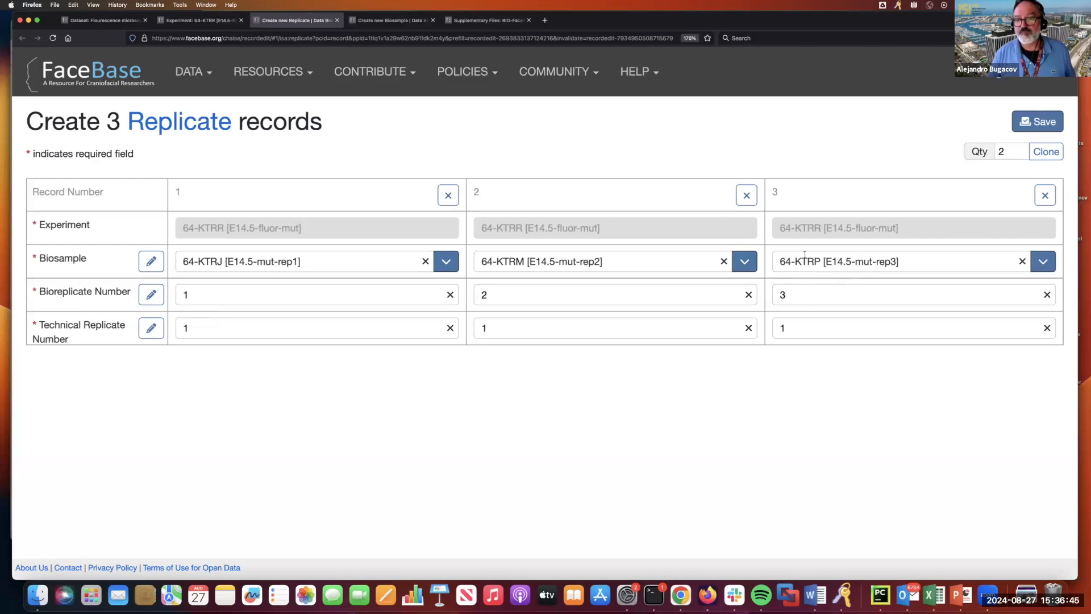
click(1038, 121)
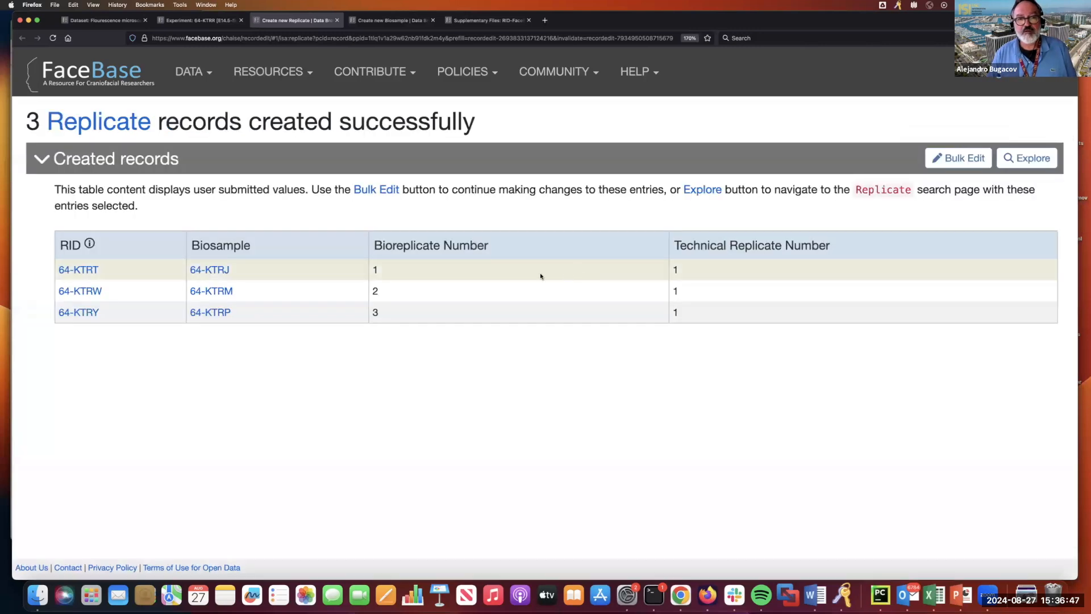
- Go back through experiment 64-KTRR to its dataset page and hide the empty sections
click(173, 20)
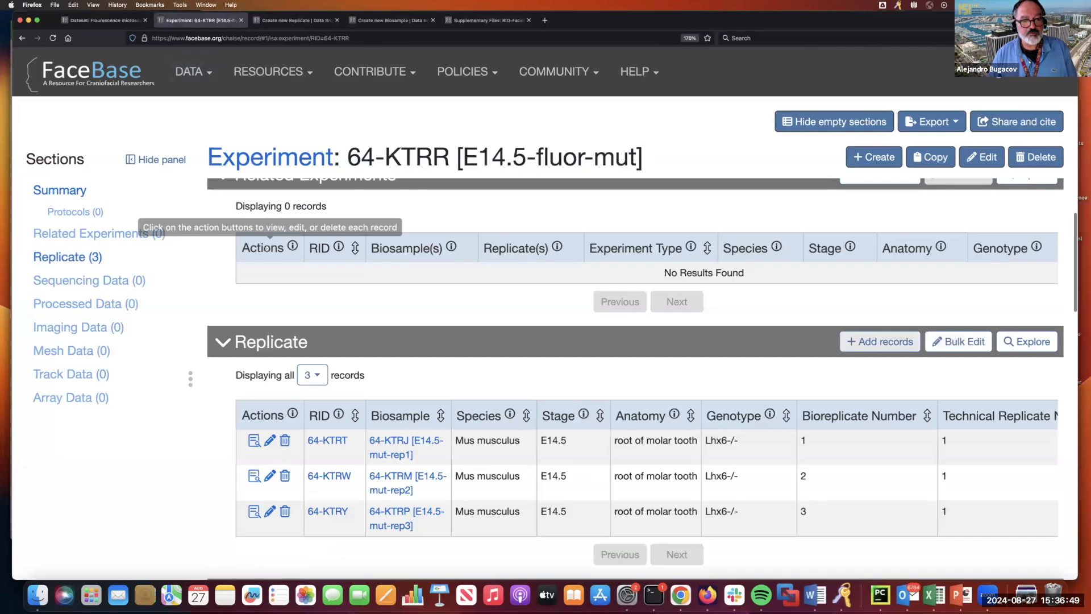
scroll(269, 297, up, 2)
scroll(329, 328, down, 2)
scroll(384, 339, down, 1)
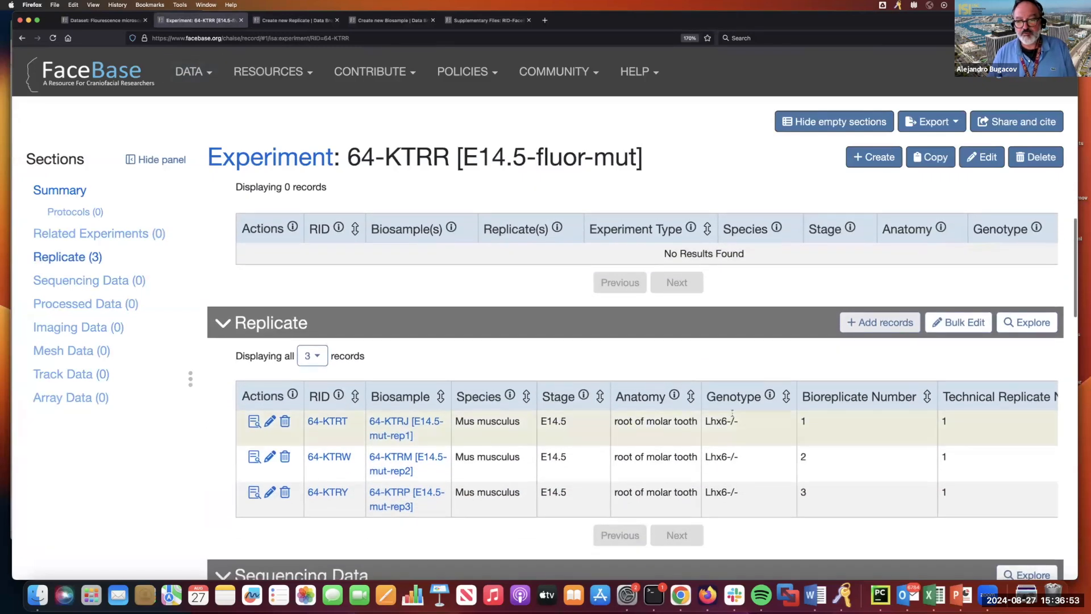
scroll(404, 305, up, 3)
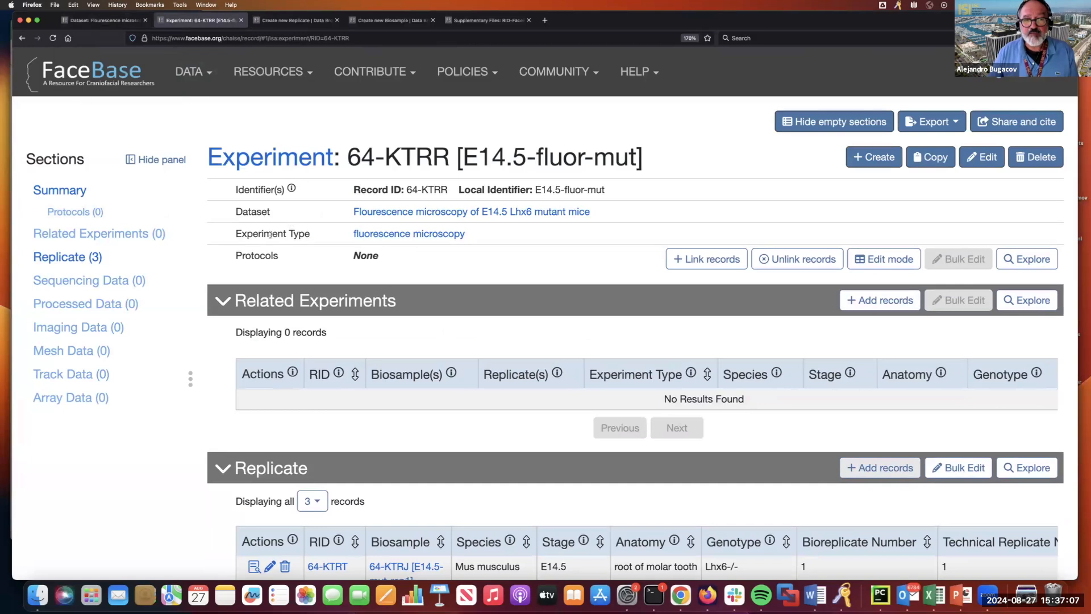
click(437, 217)
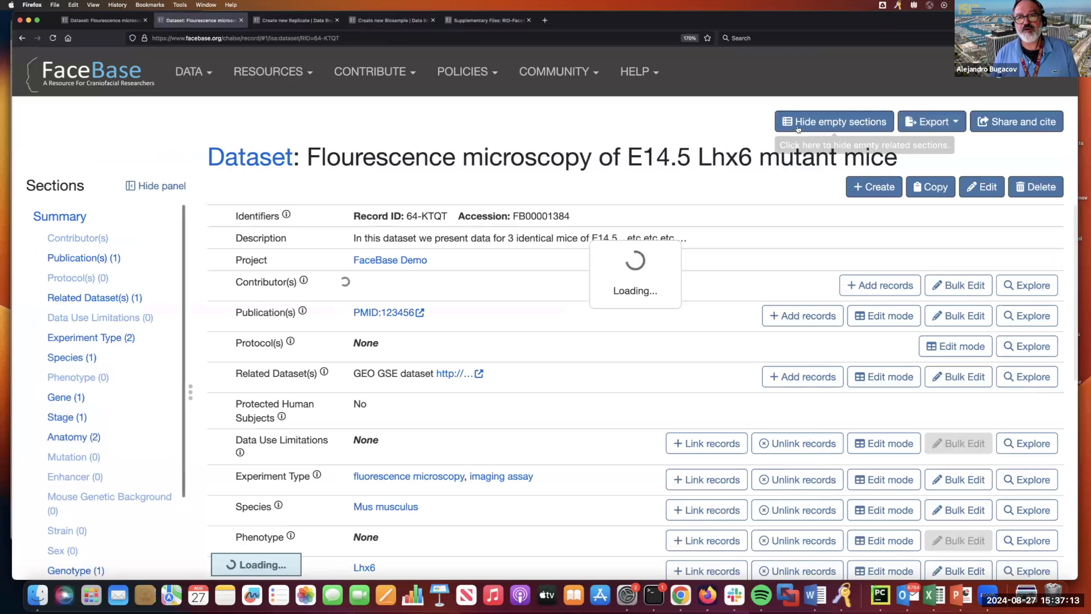
click(810, 123)
scroll(649, 243, down, 10)
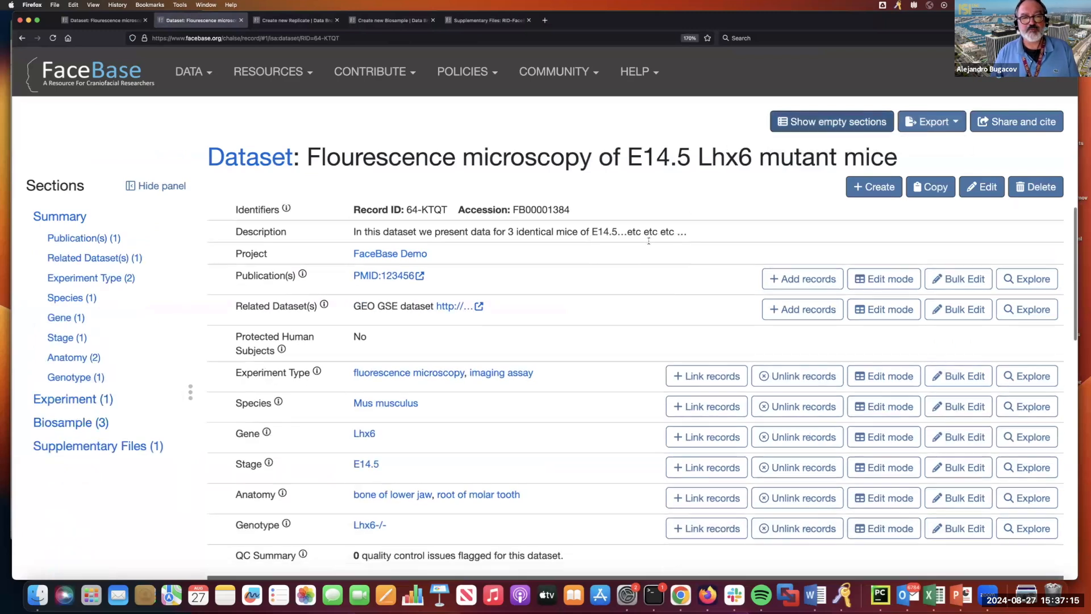
scroll(648, 243, up, 1)
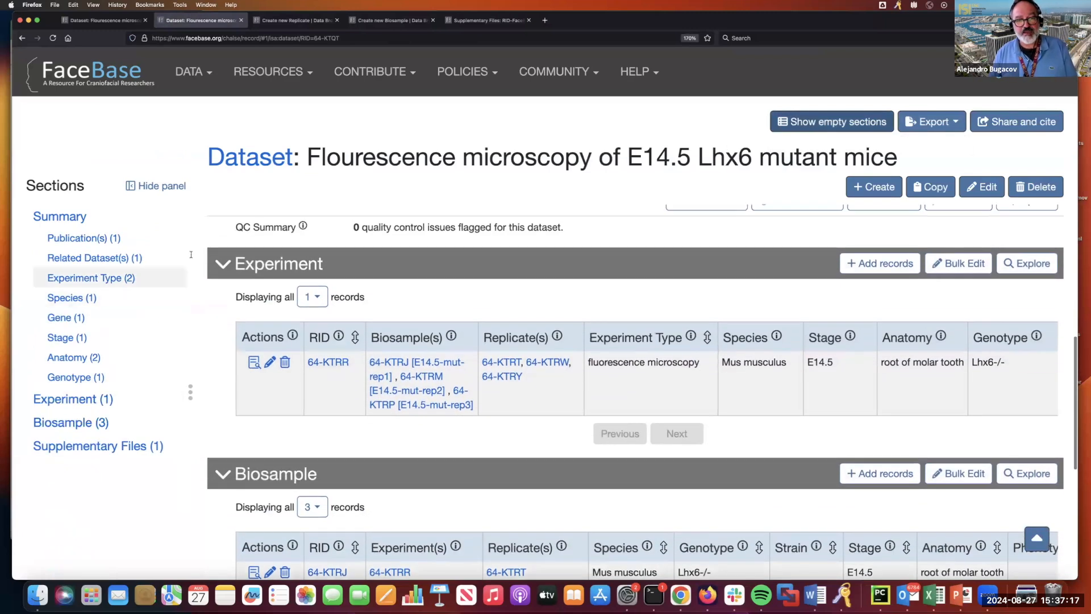